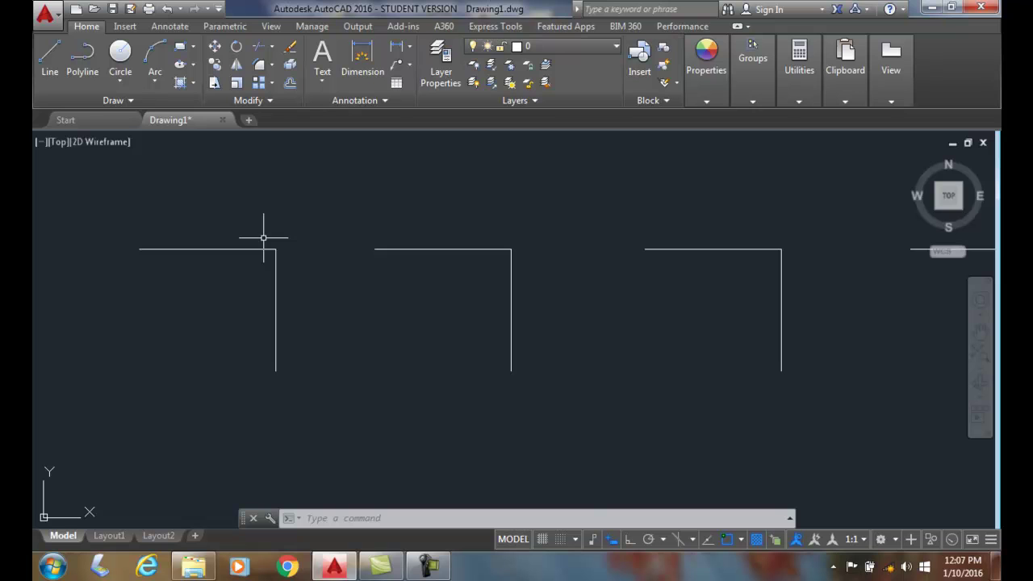
Fillet the corner of the first pair of lines with a radius of 0.5.
click(260, 66)
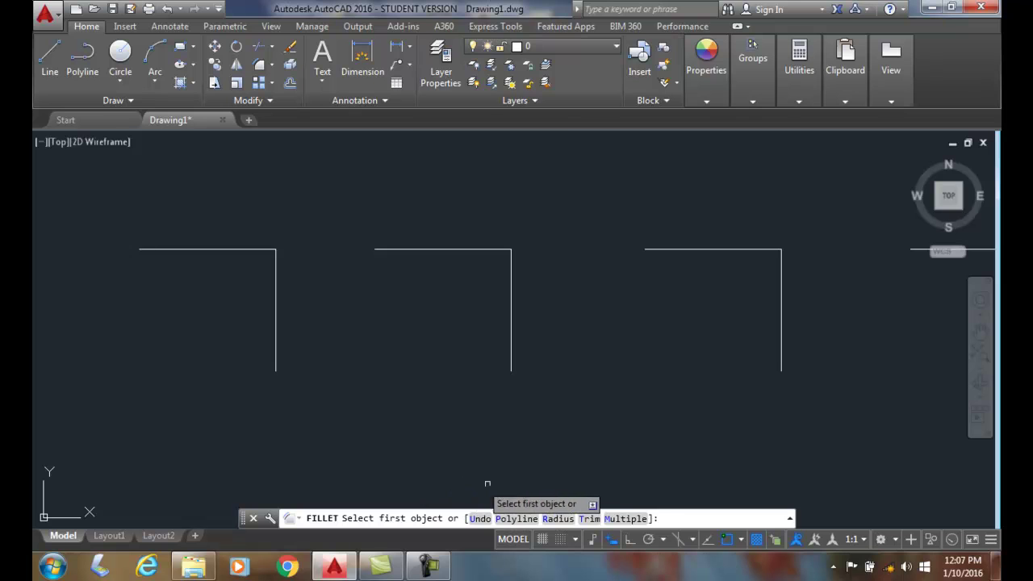
click(558, 519)
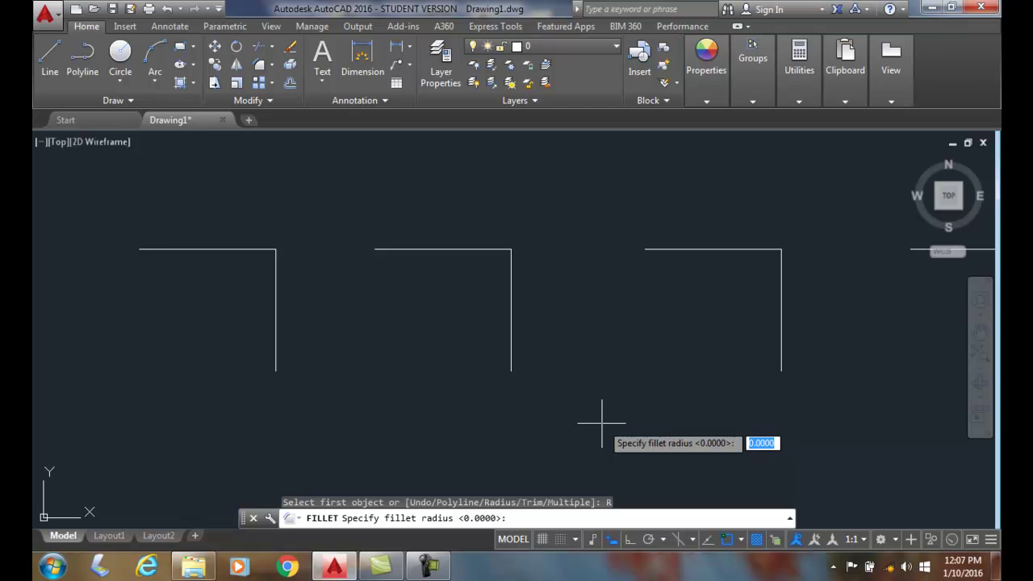
text(.5)
key(Return)
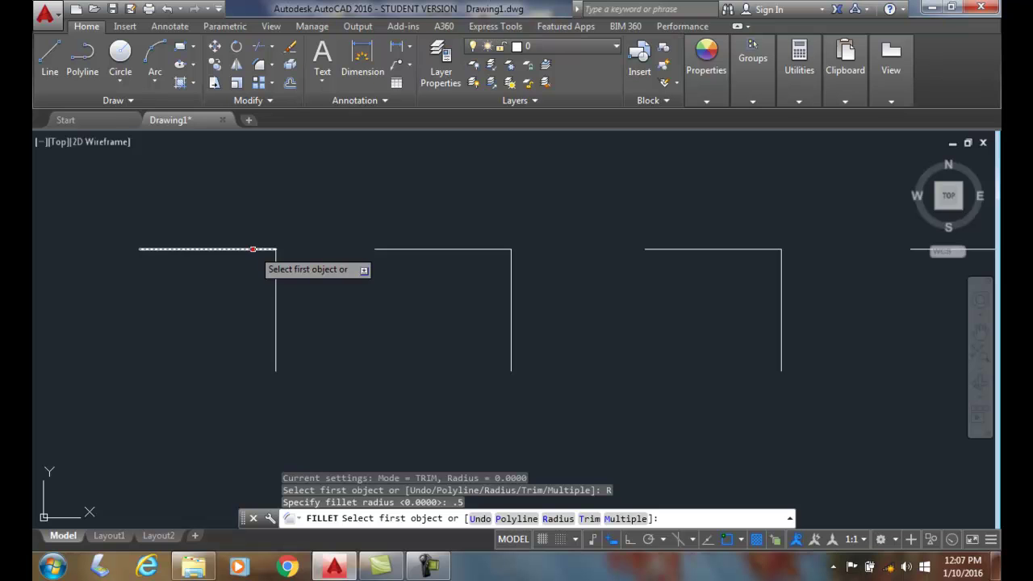
click(253, 249)
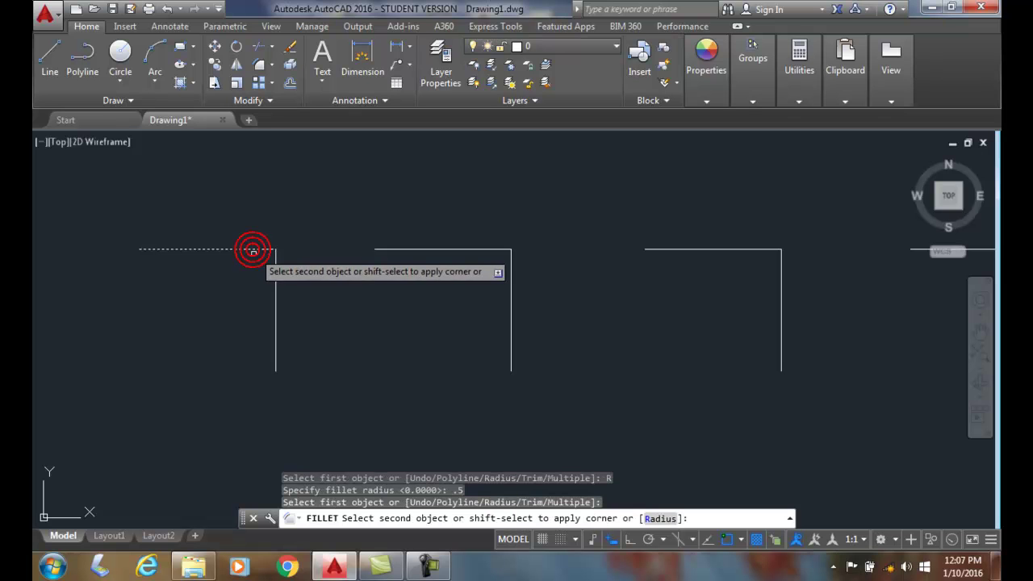
click(275, 288)
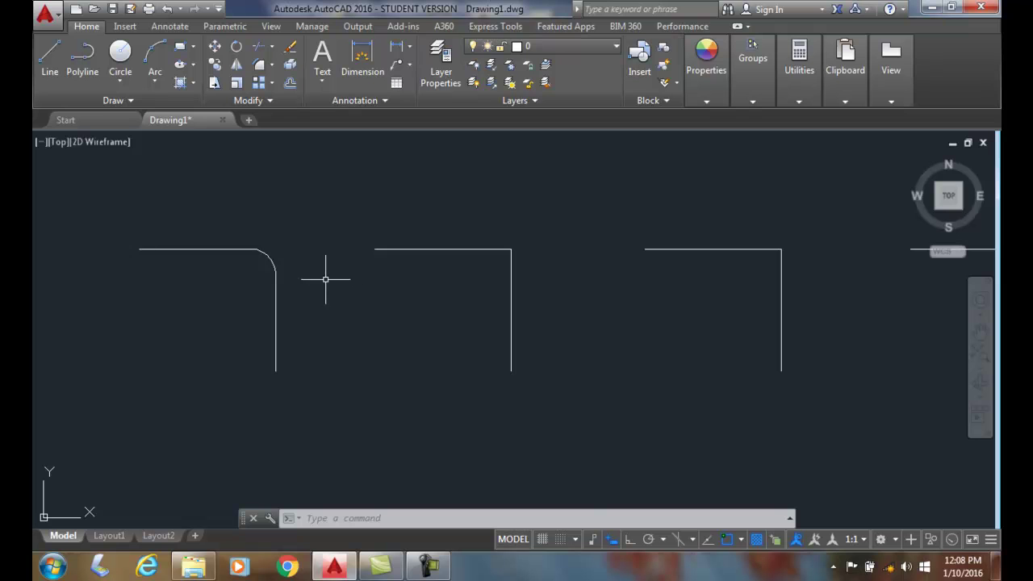
Fillet the corner of the second pair of lines with a radius of 1.
click(258, 71)
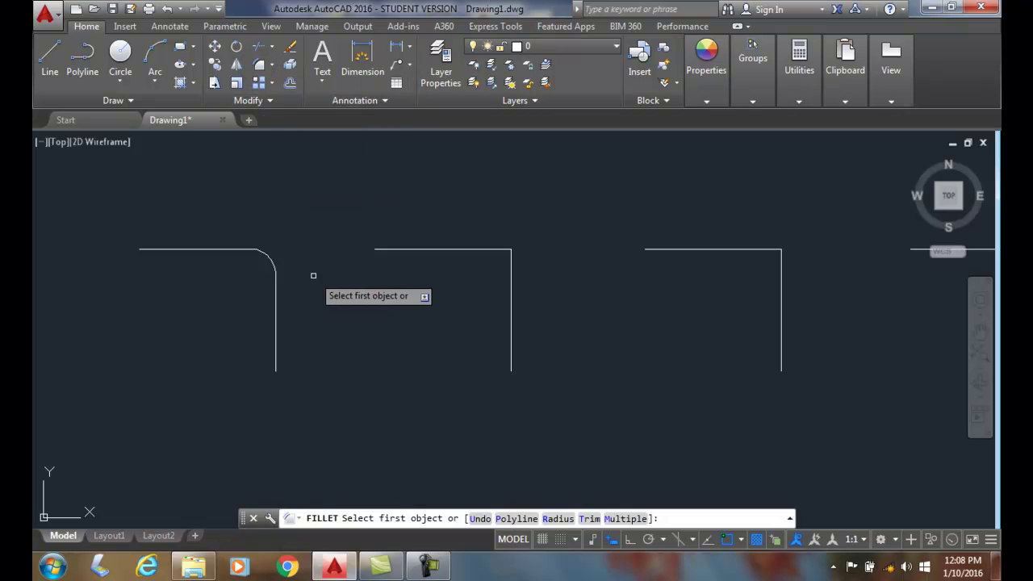
click(558, 519)
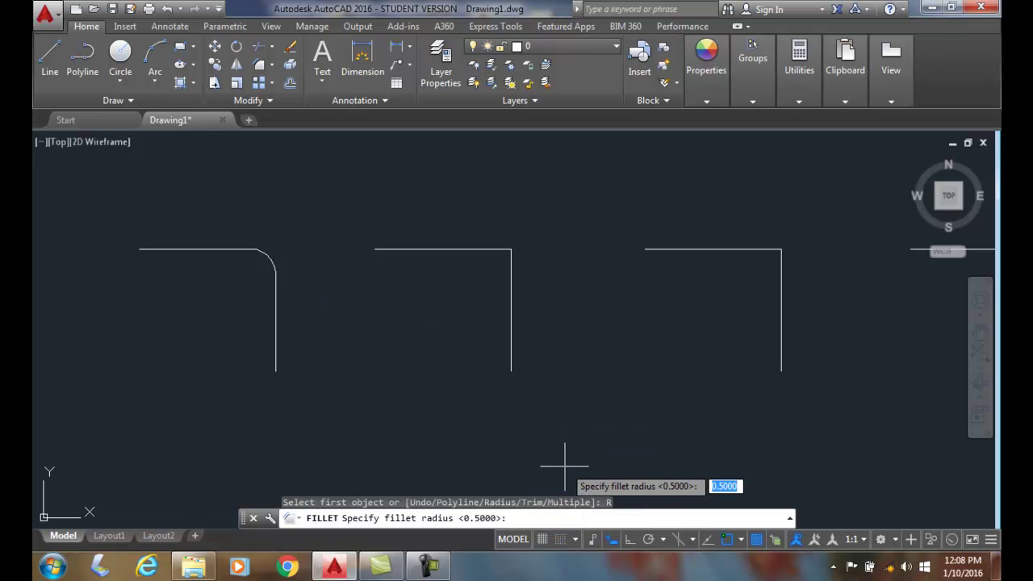
text(1)
key(Return)
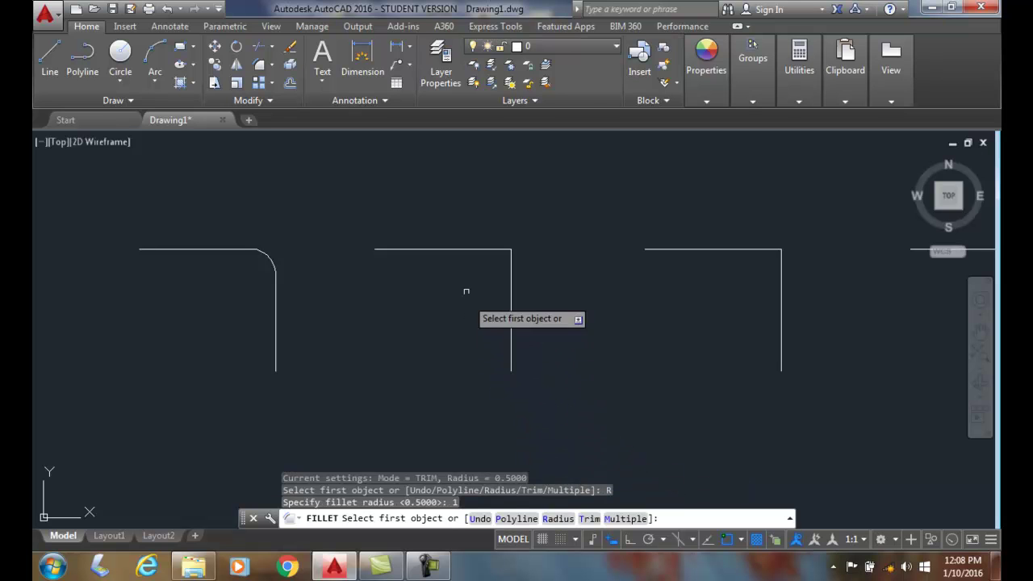
click(465, 248)
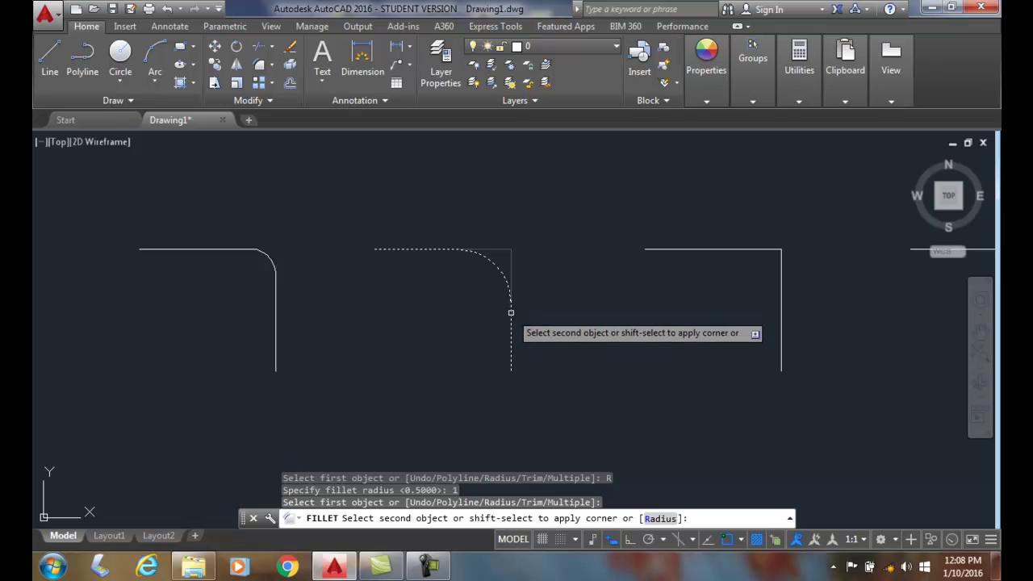
click(511, 266)
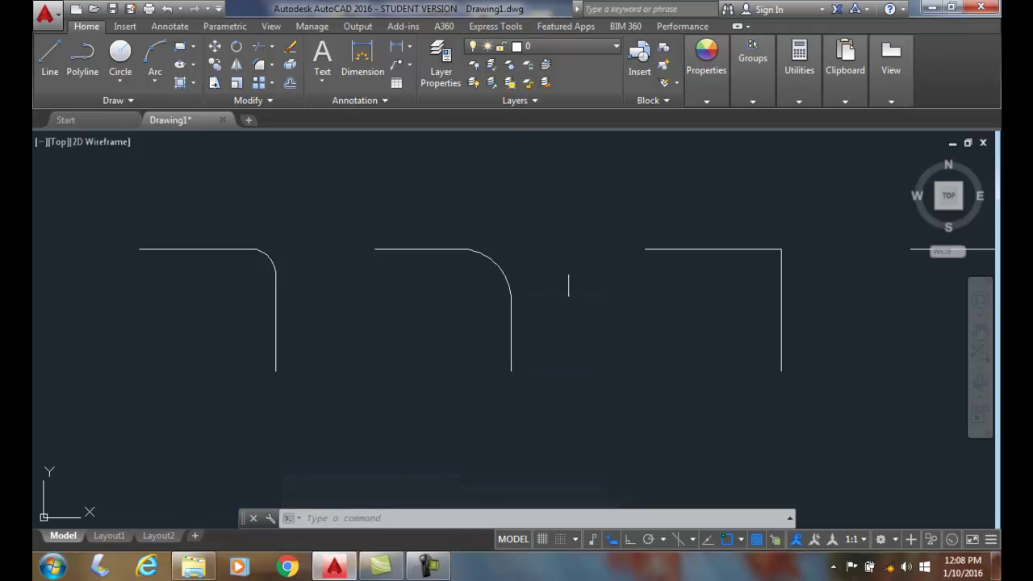
Fillet the corner of the third pair of lines with a radius of 1.5.
click(289, 83)
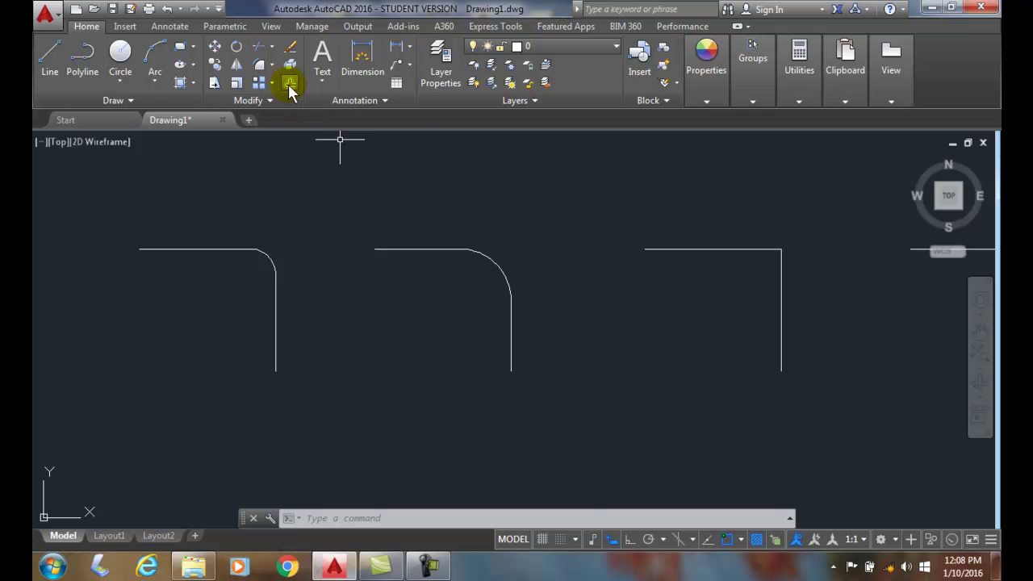
click(289, 84)
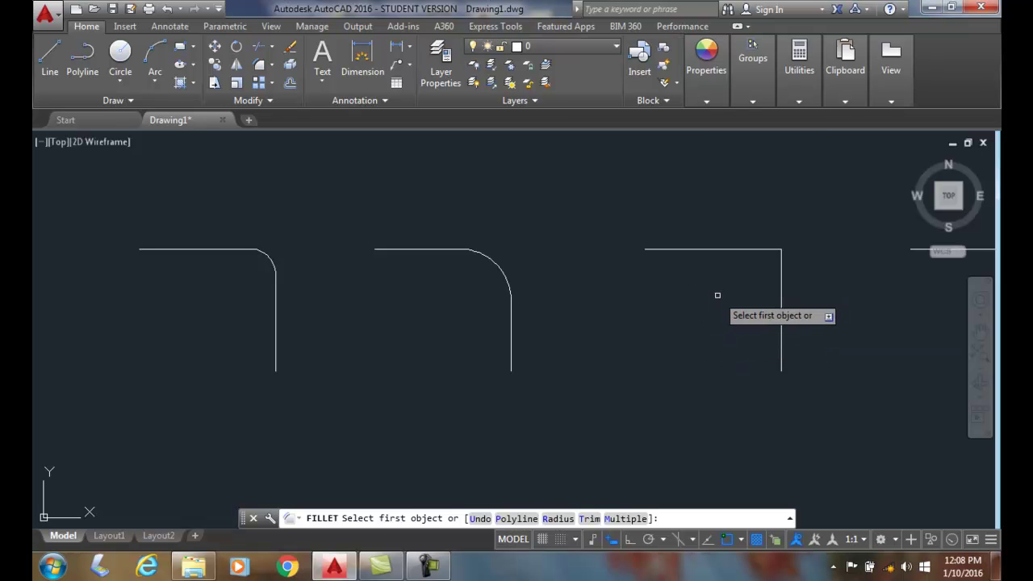
click(557, 520)
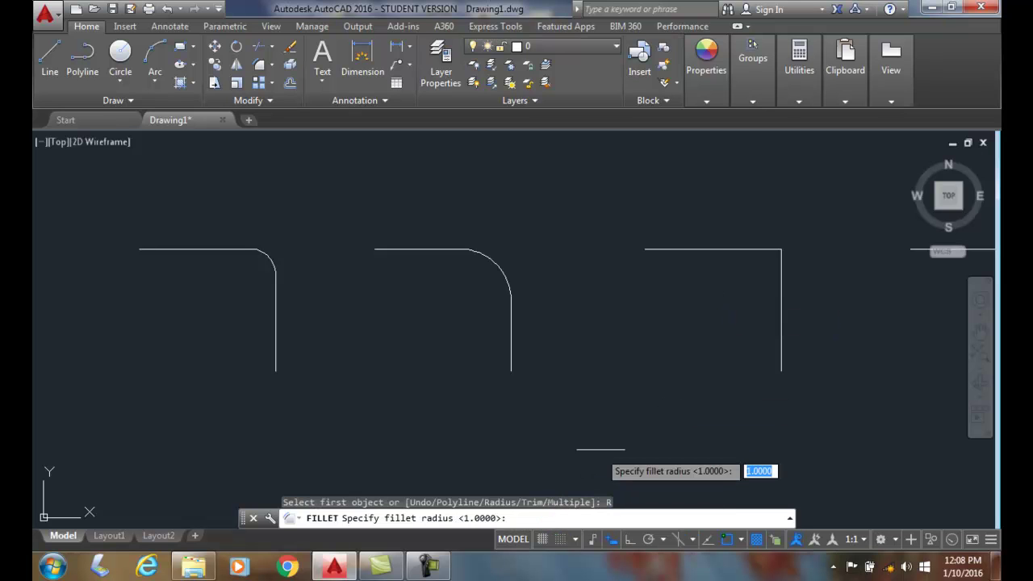
text(1.)
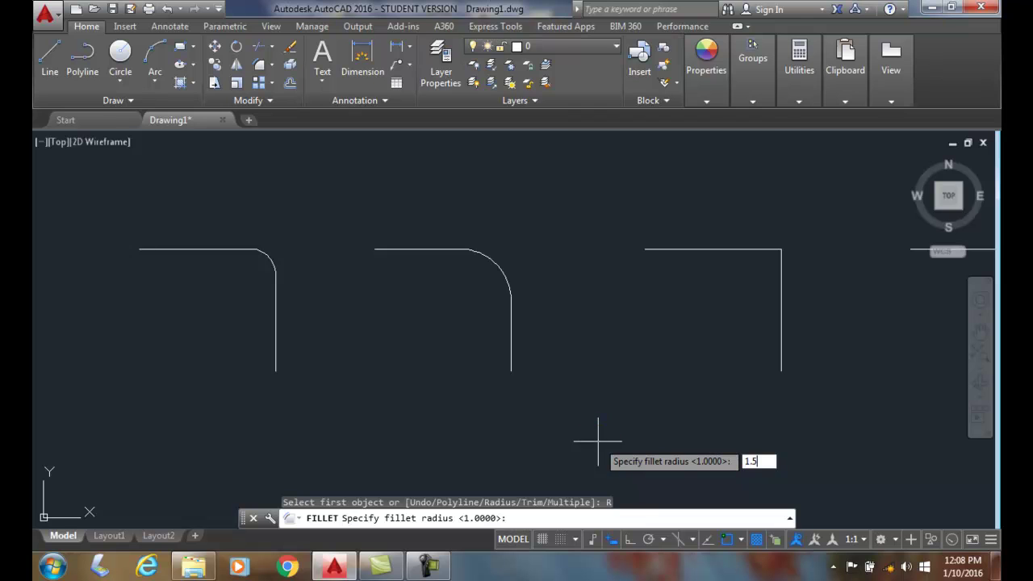
text(5)
key(Return)
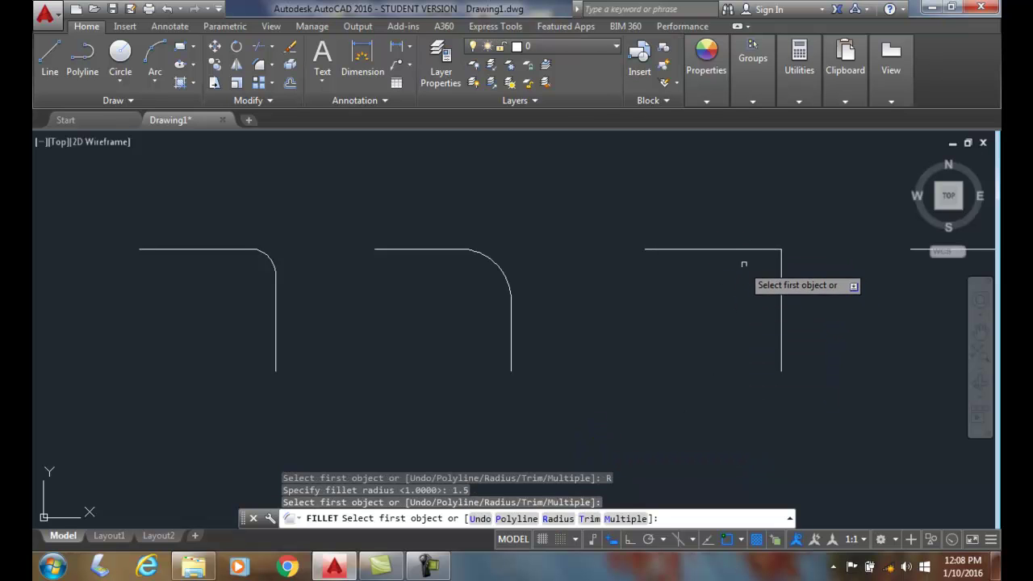
click(743, 249)
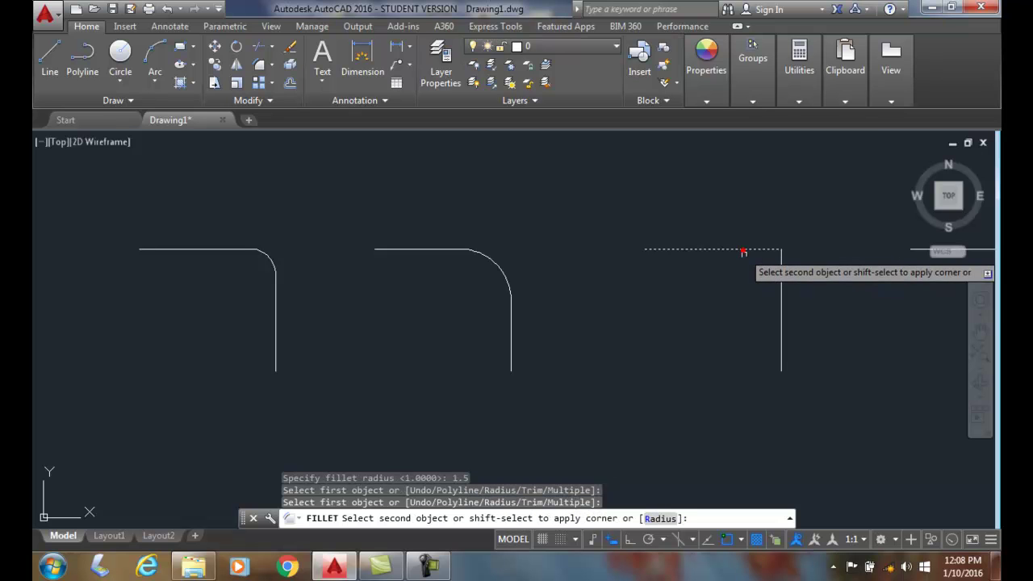
click(781, 294)
Fillet the corner of the fourth pair of lines, reusing the current fillet radius.
scroll(747, 349, down, 2)
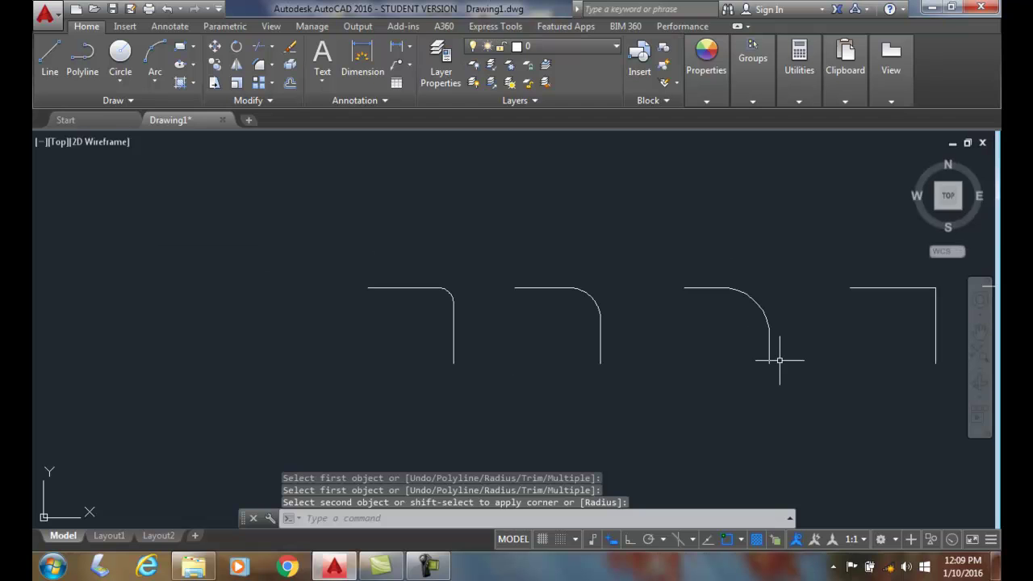
scroll(670, 351, up, 5)
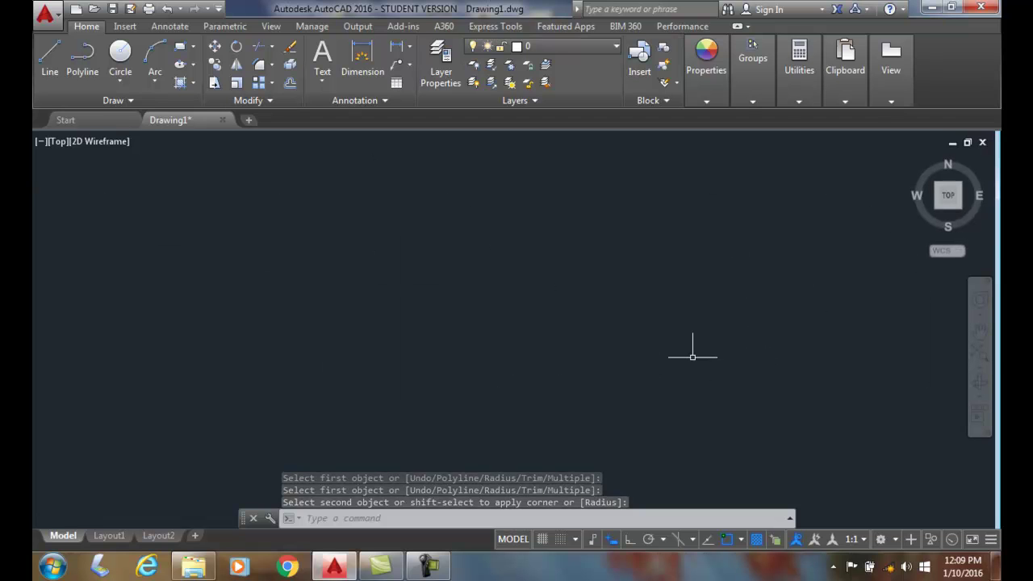
middle_click(684, 355)
middle_click(684, 354)
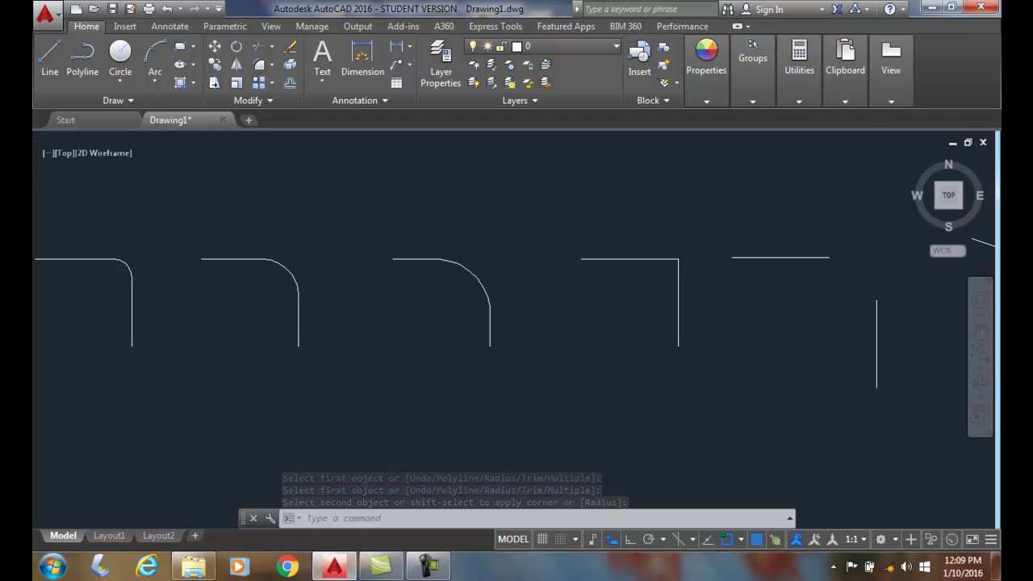
middle_drag(680, 357, 634, 357)
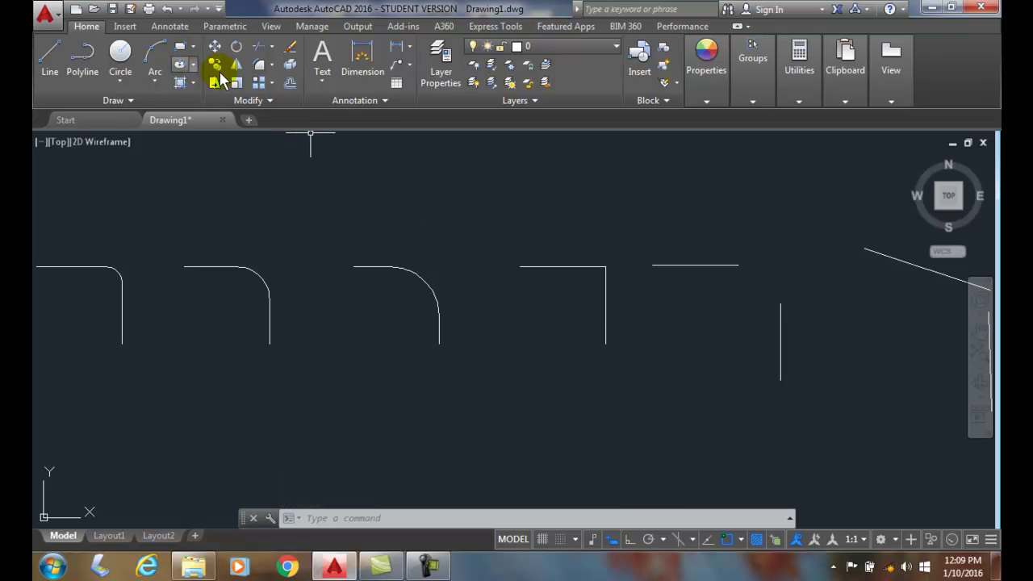
click(266, 70)
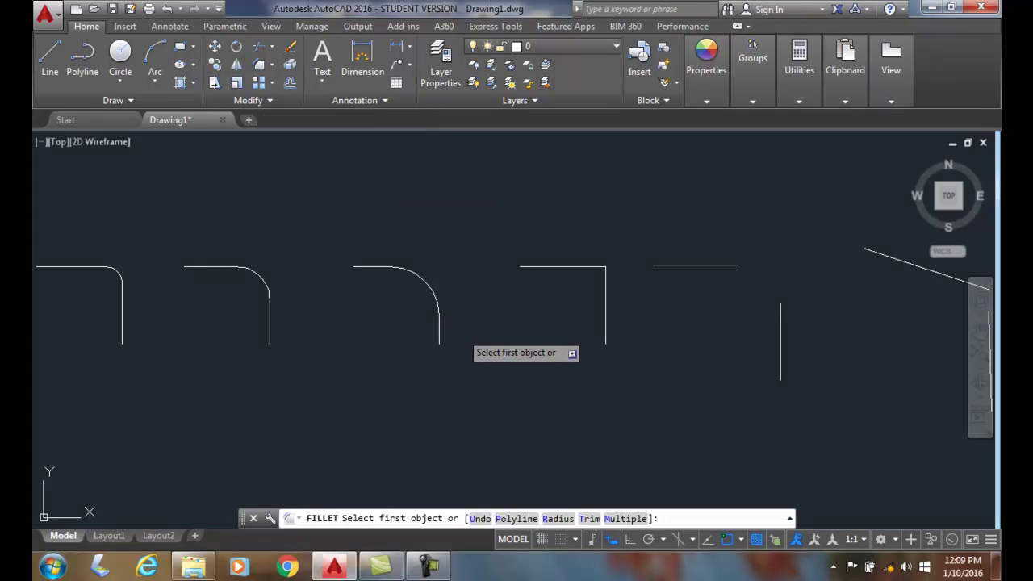
click(567, 267)
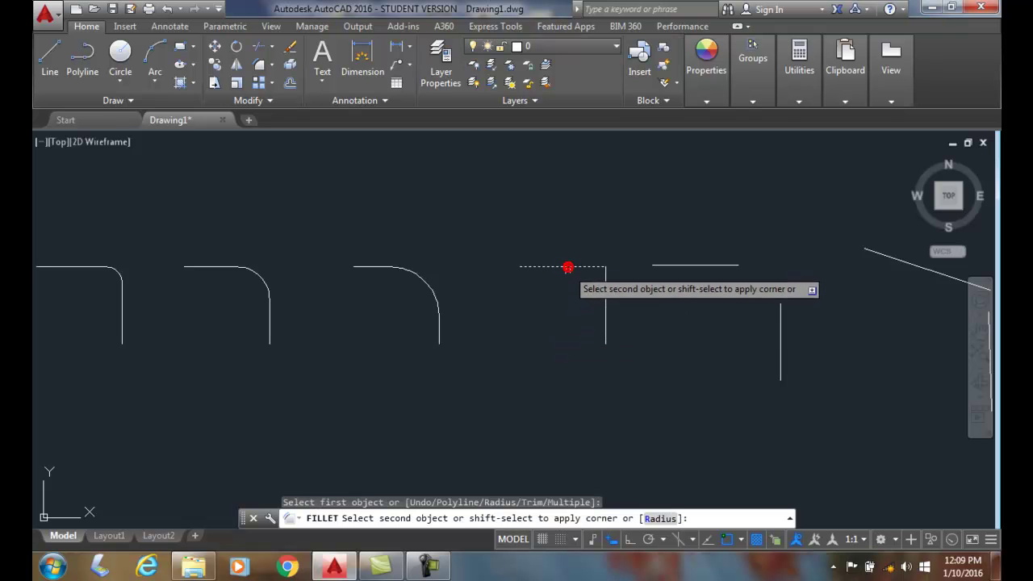
click(605, 293)
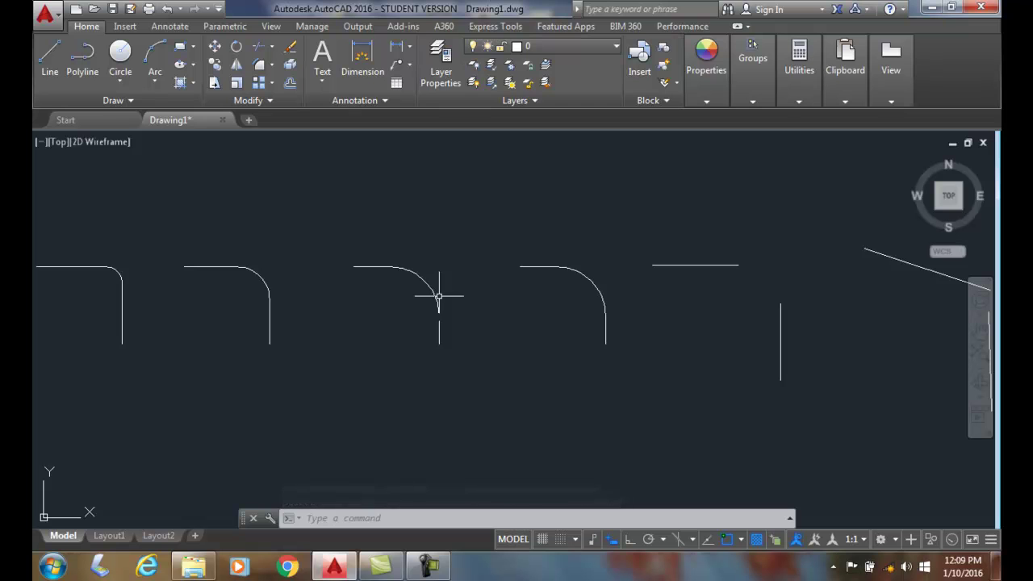
Join the separated horizontal and vertical lines into a sharp corner using Fillet with a radius of 0.
click(258, 69)
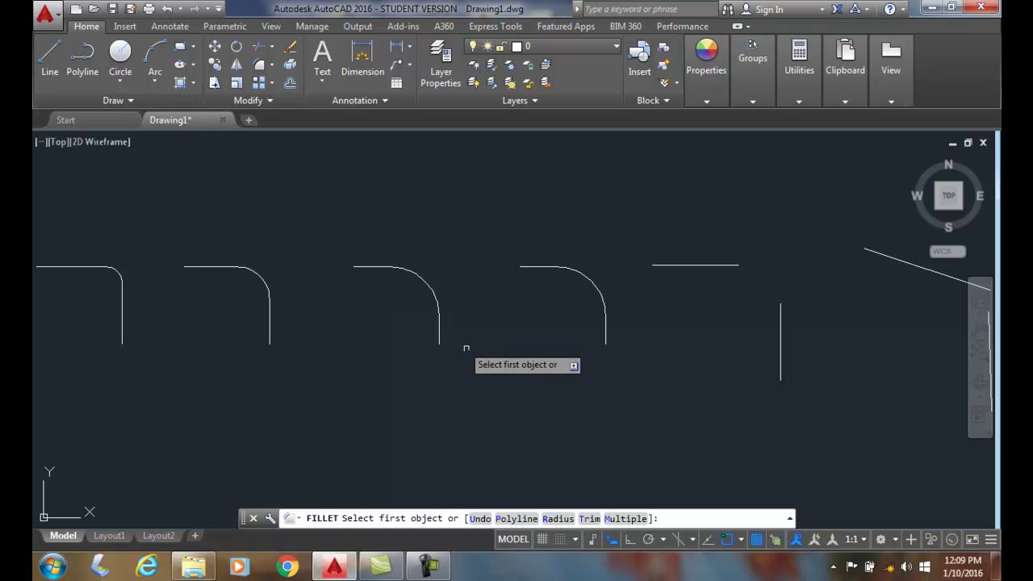
click(557, 518)
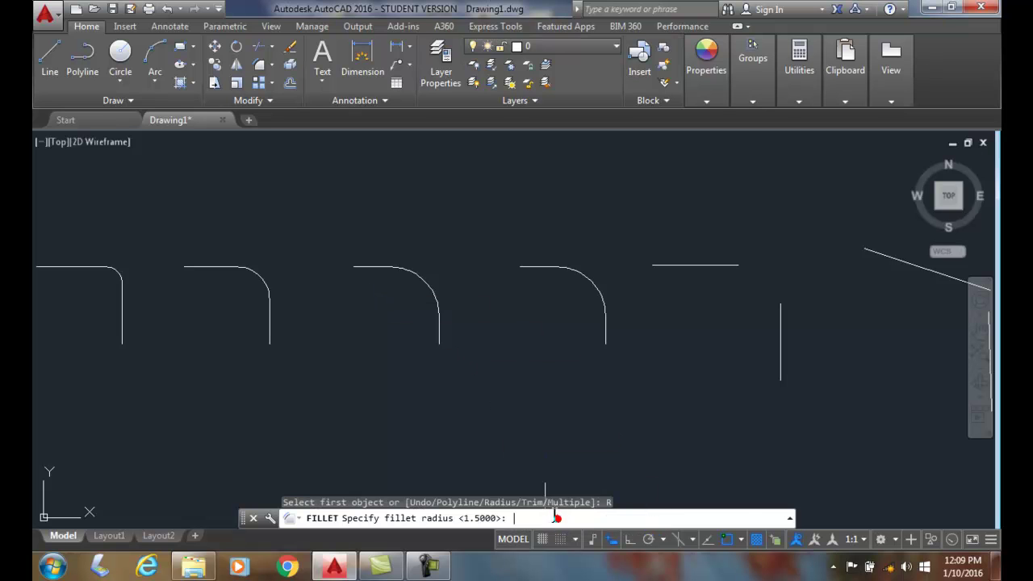
text(0)
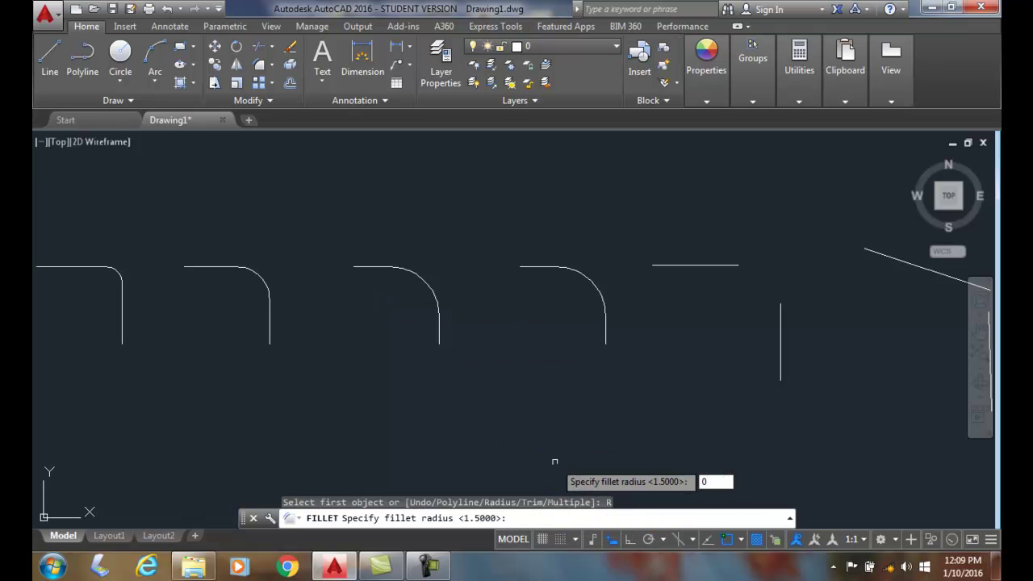
key(Return)
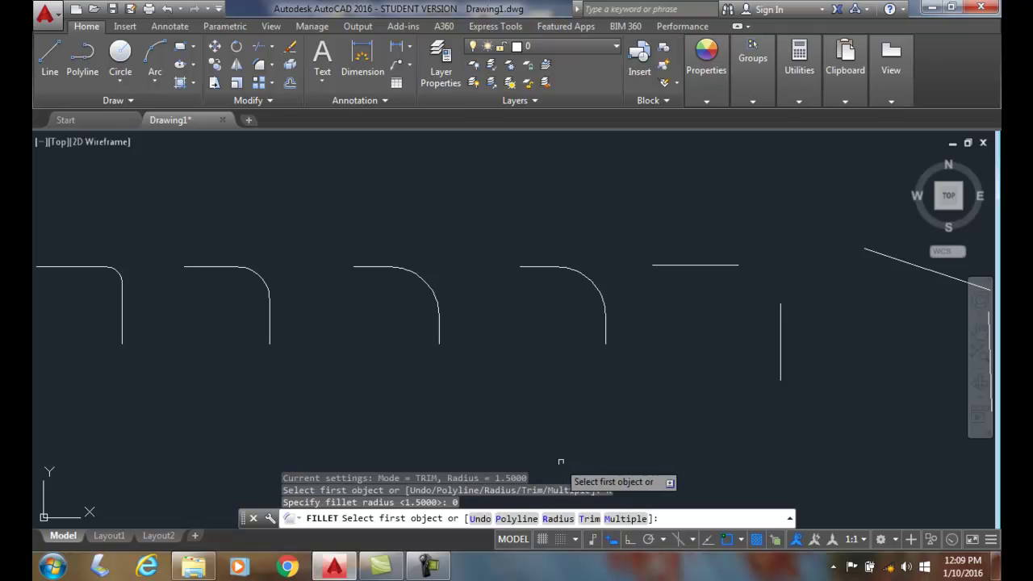
click(706, 264)
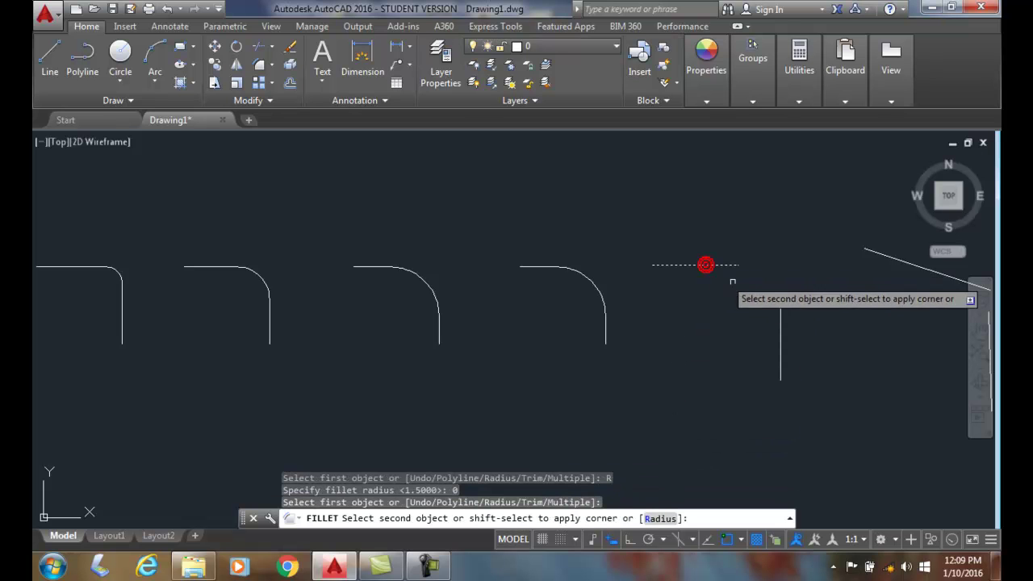
click(780, 314)
Join the slanted line and the near-vertical line below its end into a sharp corner with the zero-radius Fillet.
scroll(720, 346, down, 2)
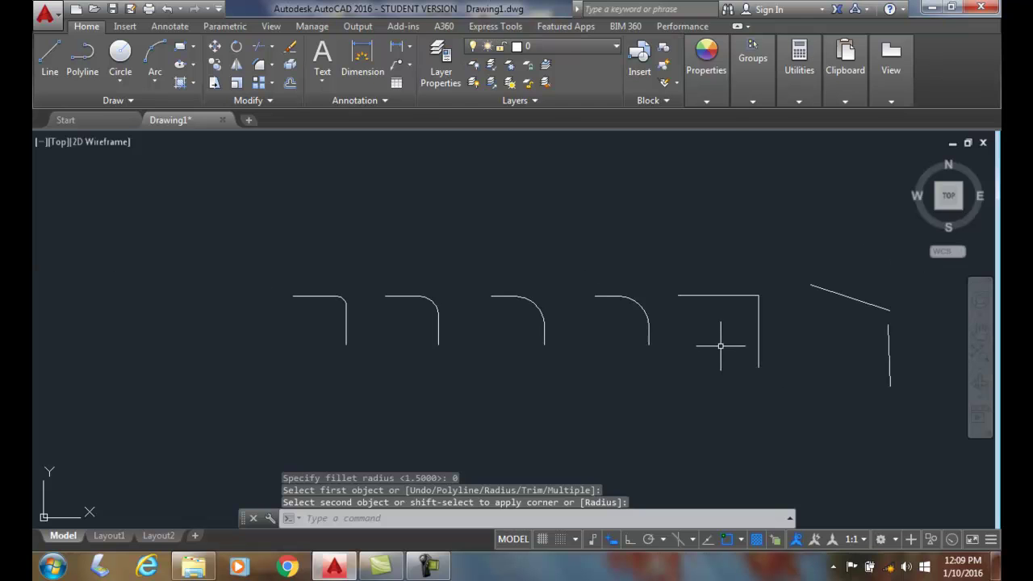
click(757, 327)
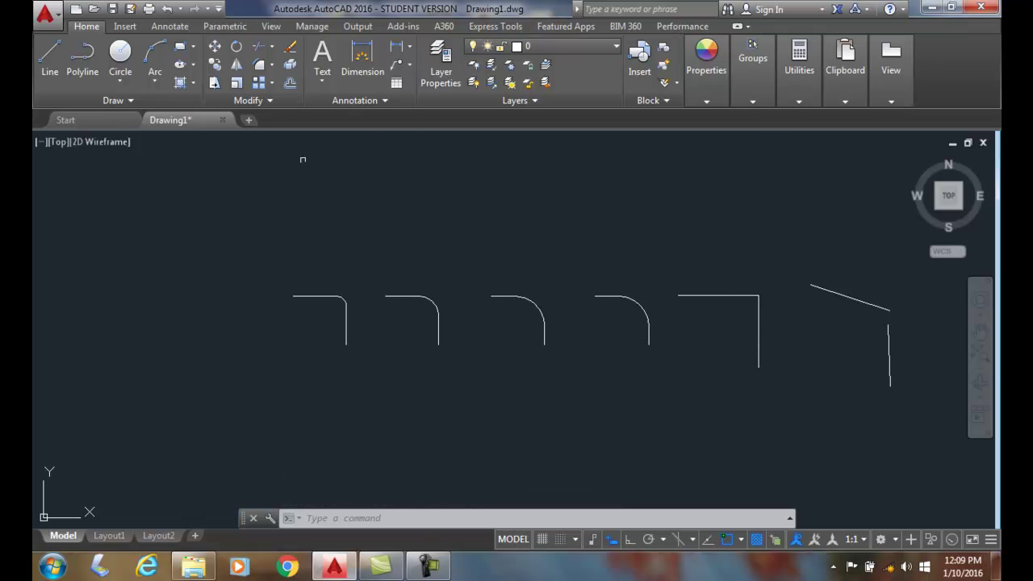
click(259, 69)
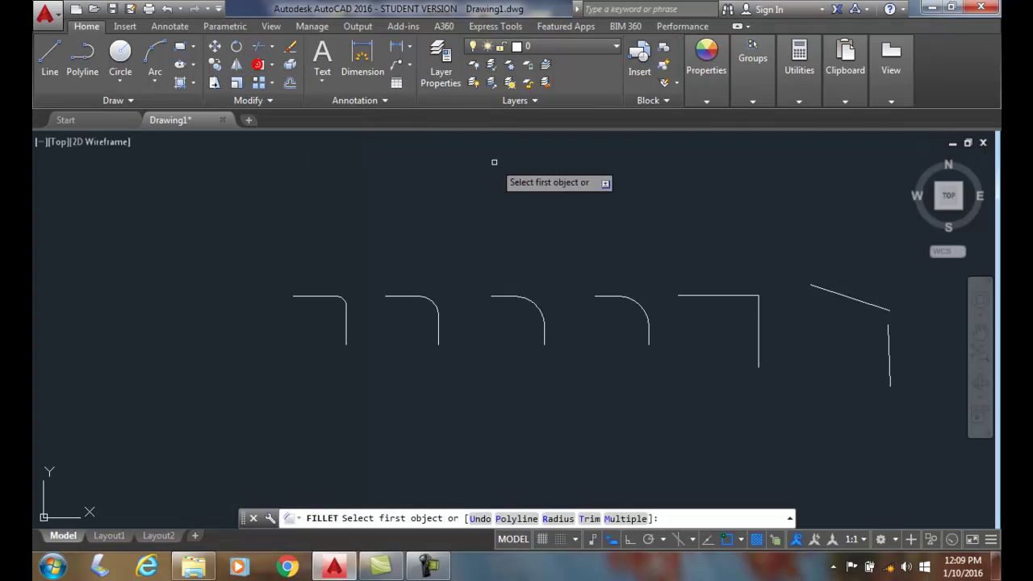
click(860, 300)
click(888, 333)
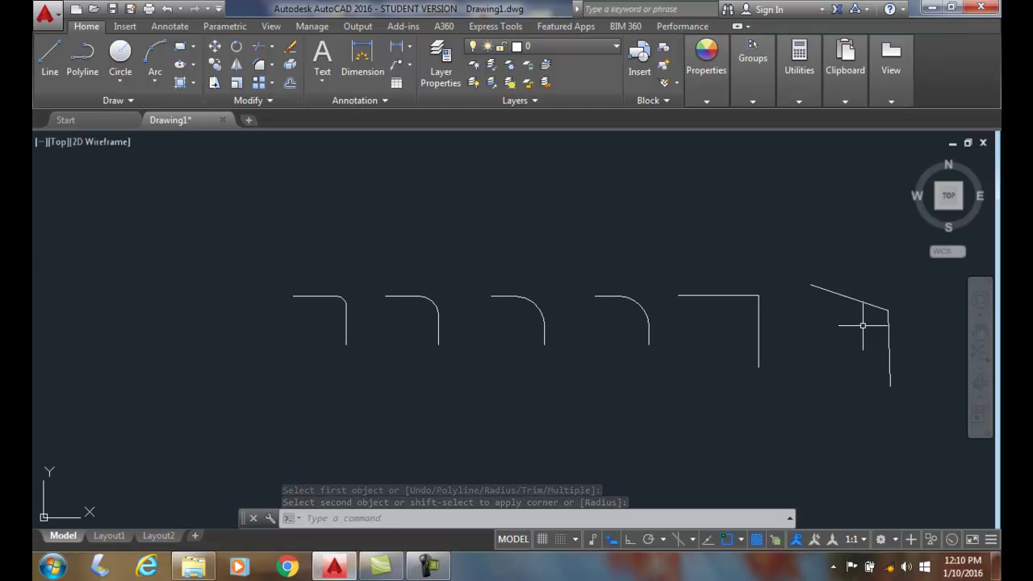
Draw two separate lines above and left of the filleted corners: one nearly horizontal, and one slanting down-left from below its right end.
click(50, 60)
click(83, 174)
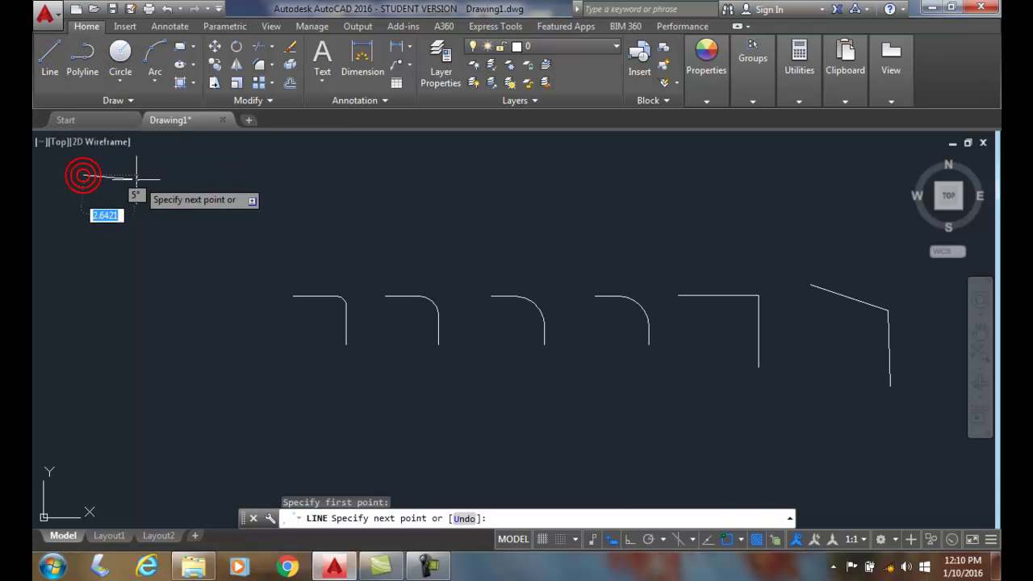
click(167, 179)
key(Return)
text(line)
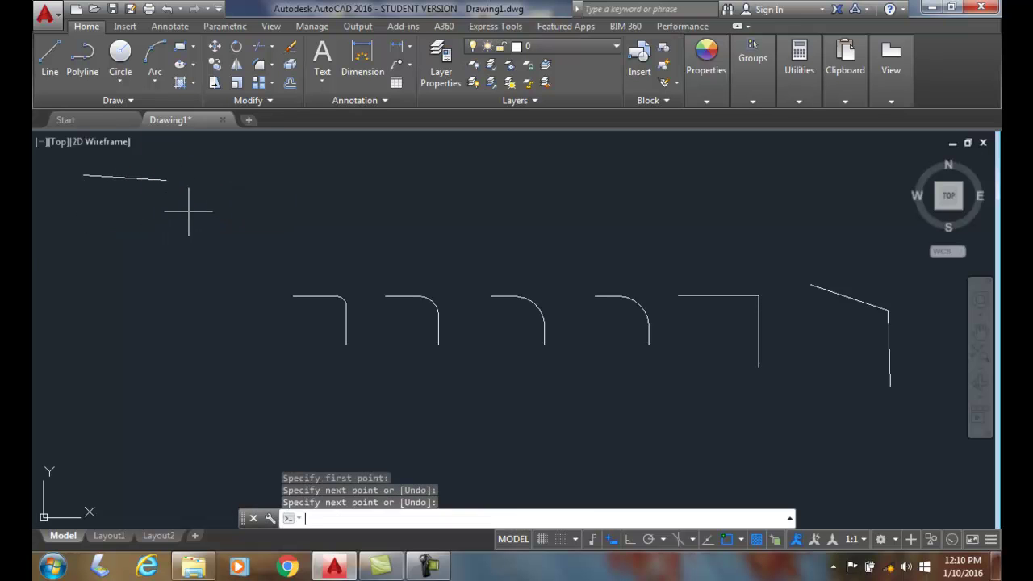
key(Return)
click(187, 208)
click(147, 268)
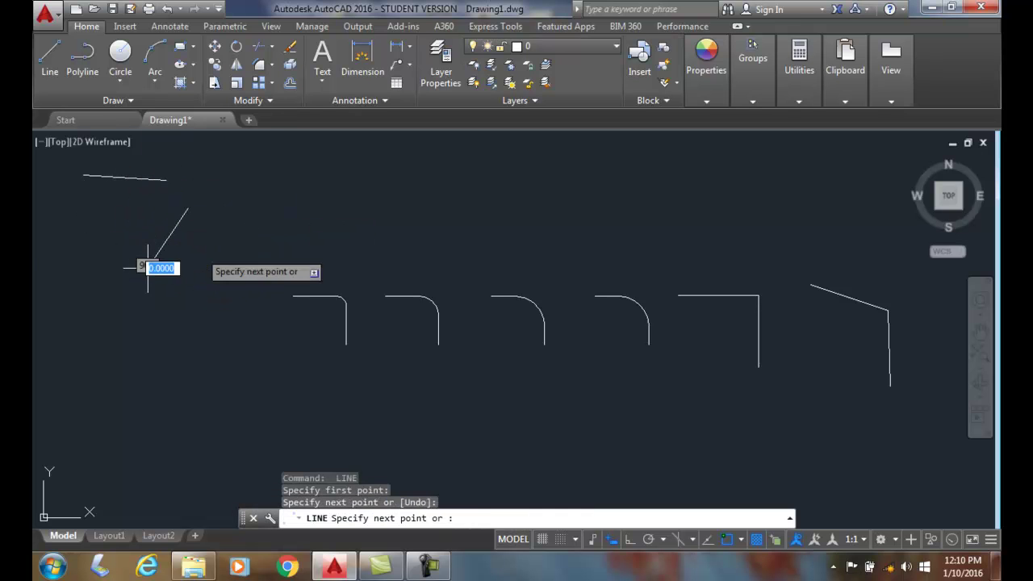
key(Return)
Try to fillet the new pair of separated lines with a radius of 2.
click(259, 65)
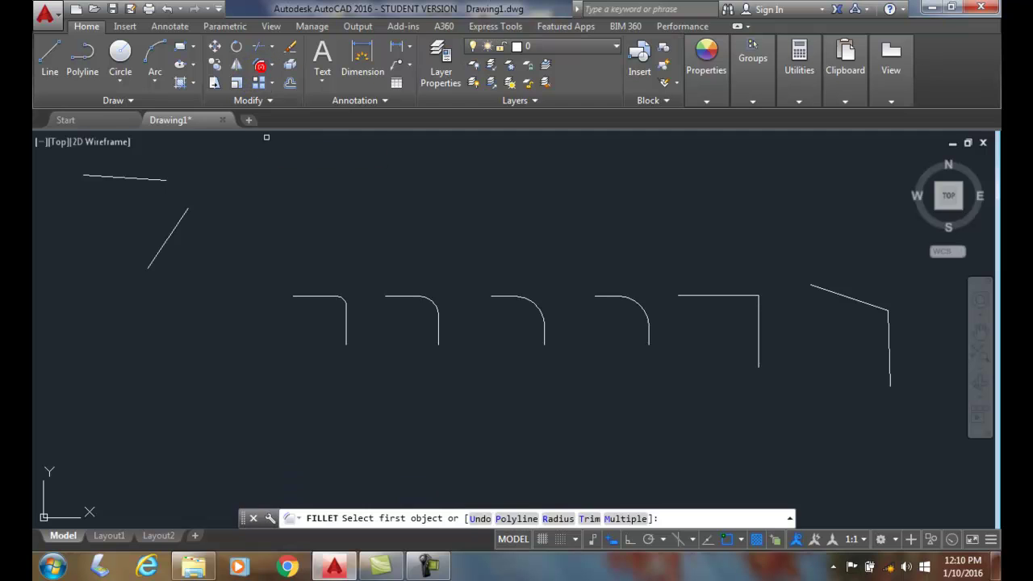
click(557, 519)
key(Return)
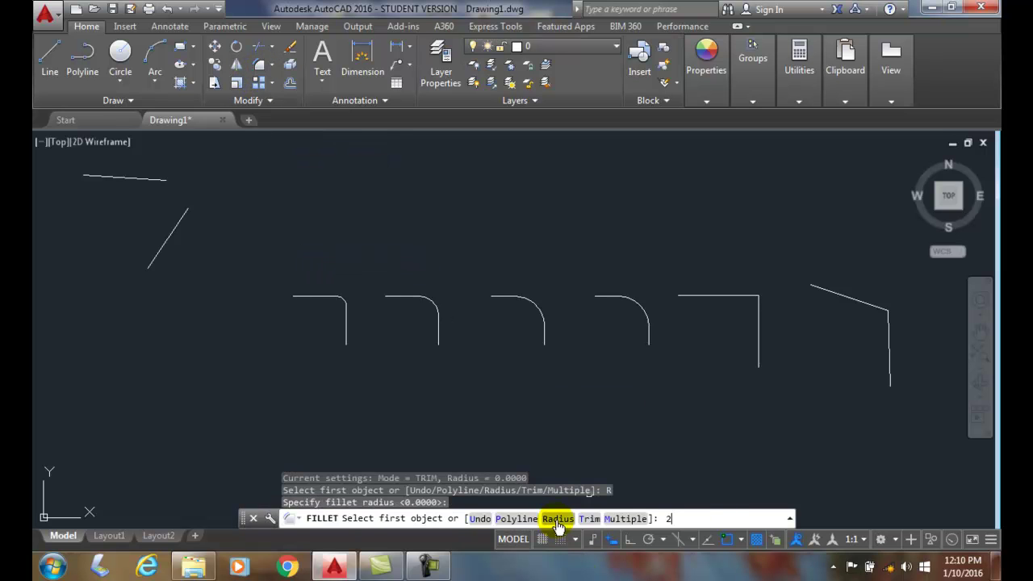
text(2)
key(Return)
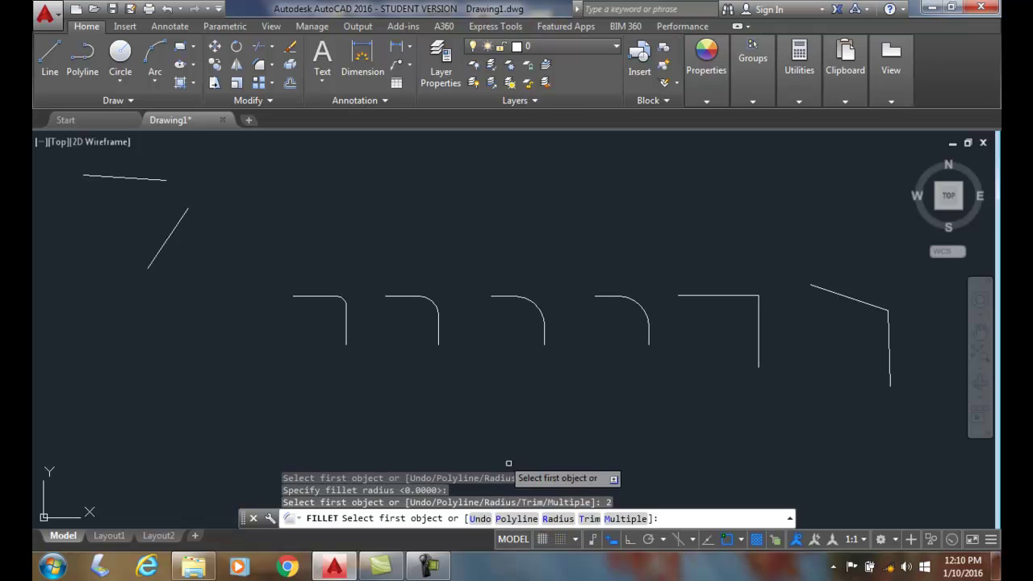
click(174, 228)
click(153, 177)
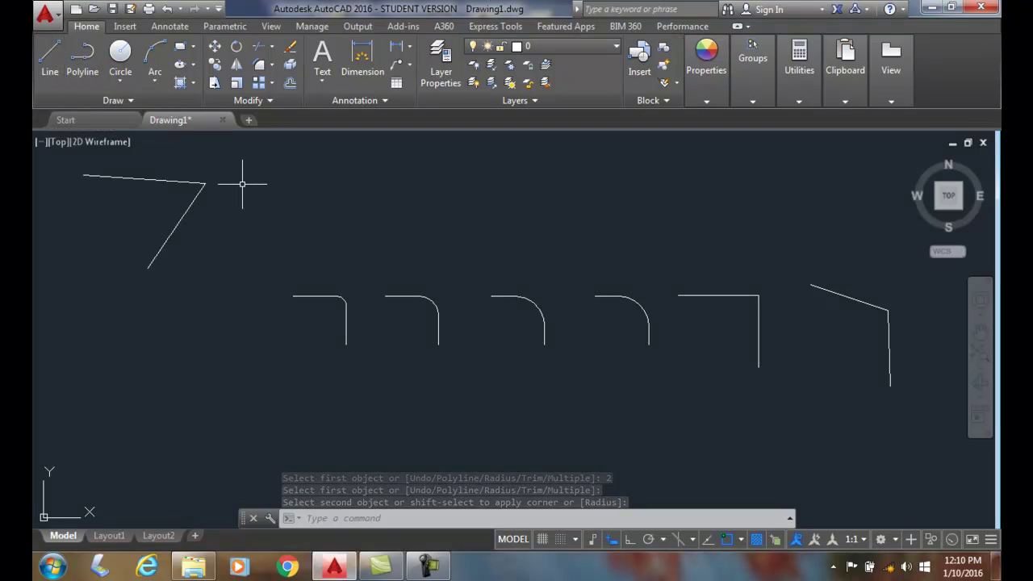
Inspect the new corner up close, and undo the zoom and the last fillet.
scroll(204, 195, up, 4)
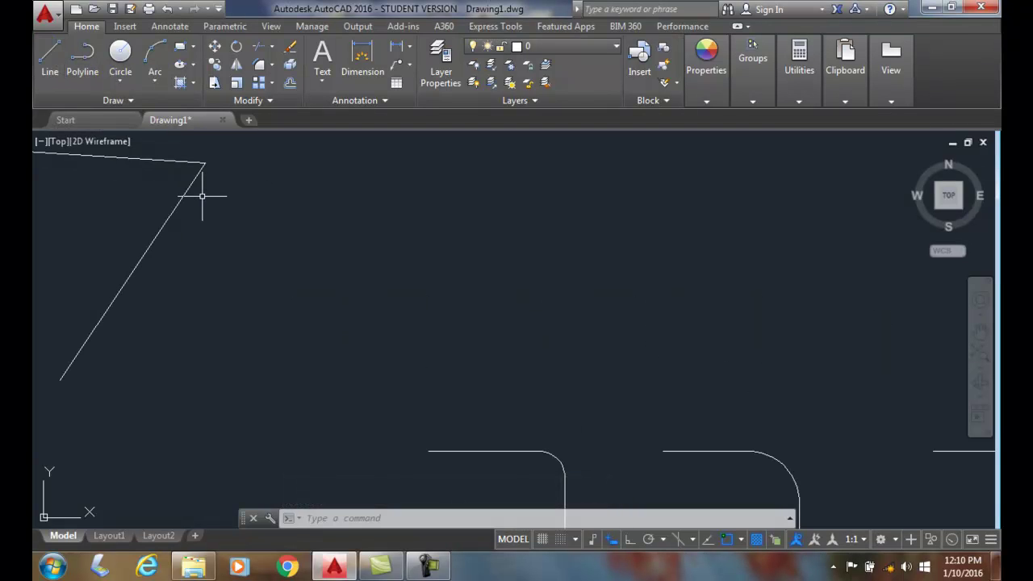
click(165, 9)
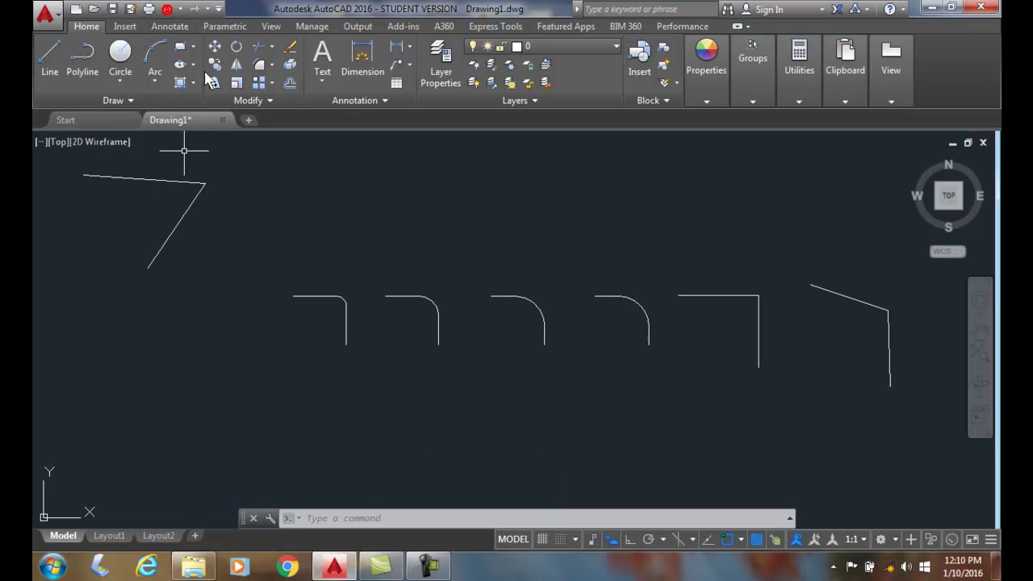
click(165, 9)
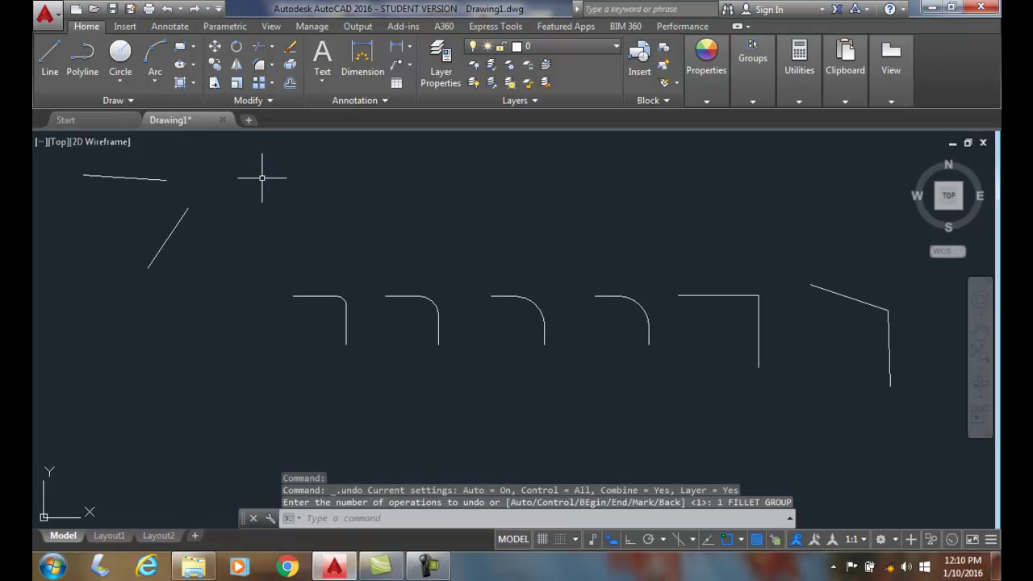
Fillet the nearly horizontal line and the slanted line below it with a radius of 2.
click(259, 71)
click(555, 519)
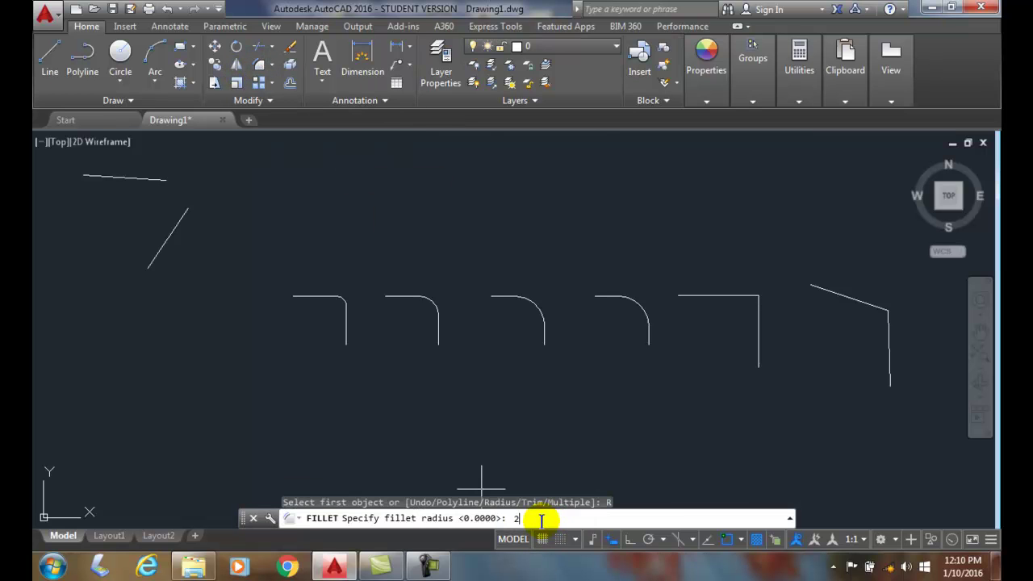
key(Return)
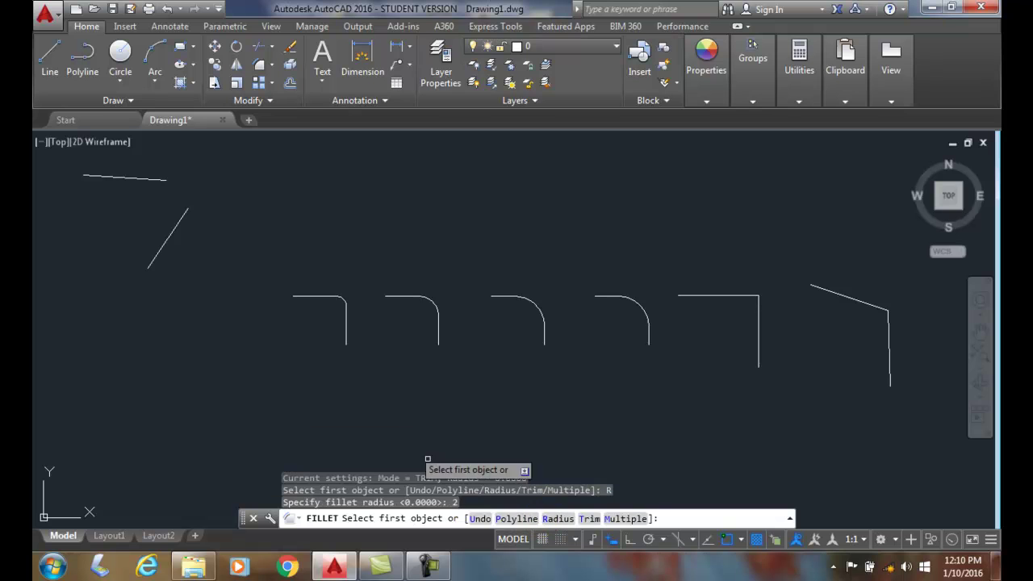
click(162, 177)
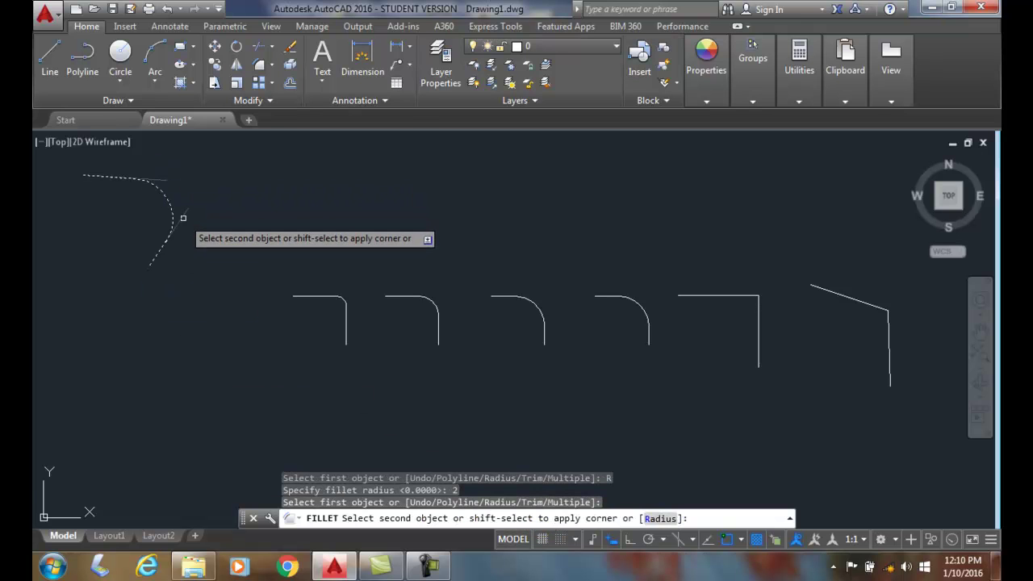
click(180, 218)
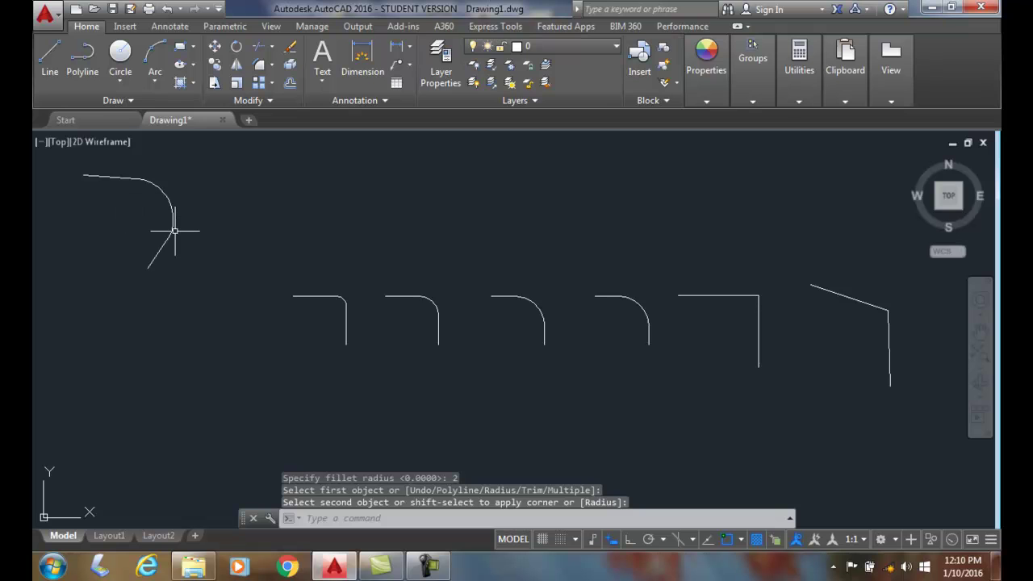
Draw a second separated pair beside the new fillet: a down-sloping line about 4 units long and a line slanting down-left beneath it.
click(49, 53)
click(244, 166)
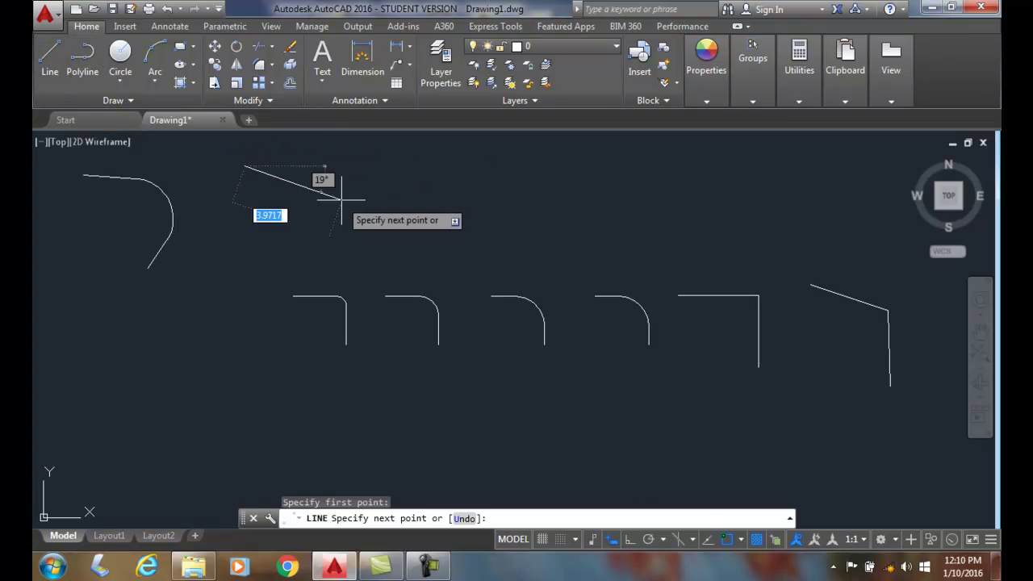
click(342, 199)
key(Return)
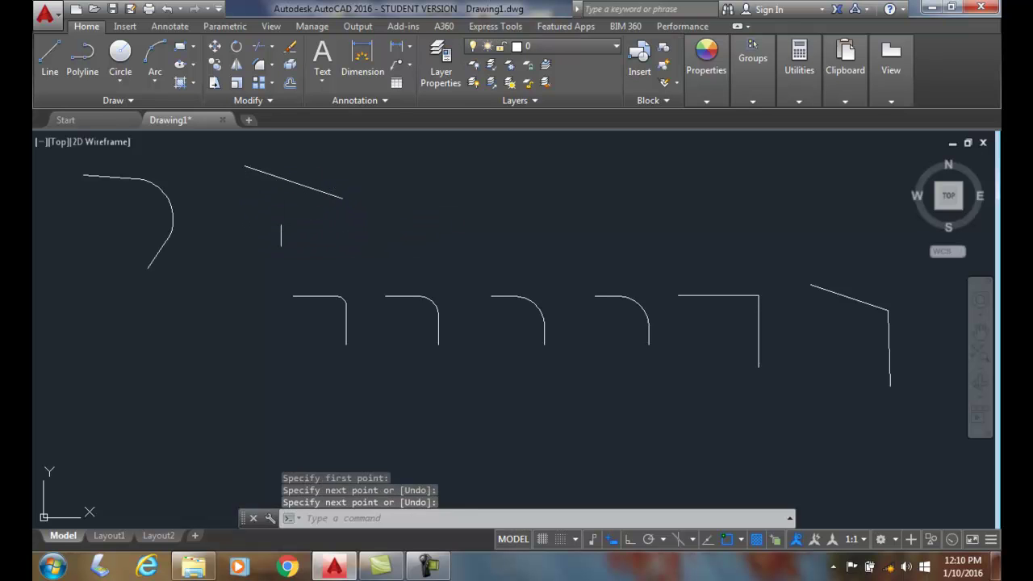
key(Return)
click(314, 216)
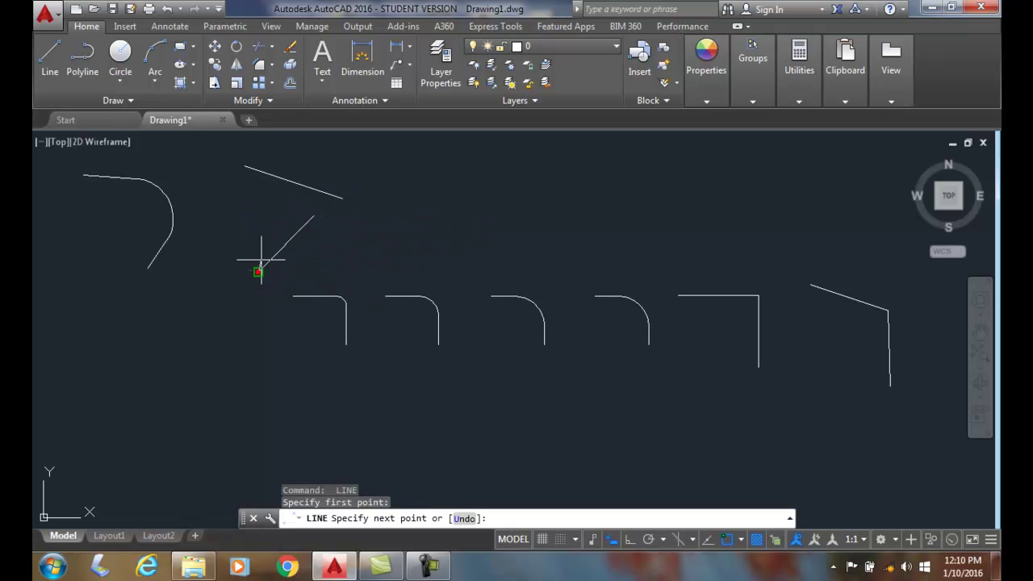
click(259, 272)
key(Return)
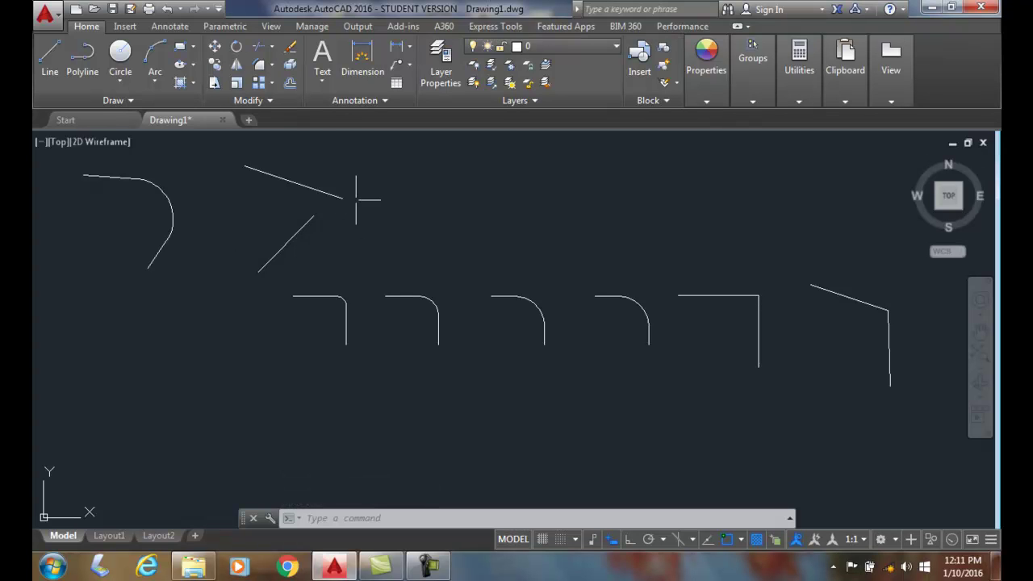
Join the second upper pair of lines into a sharp corner using Fillet's apply-corner option instead of the set radius.
click(258, 65)
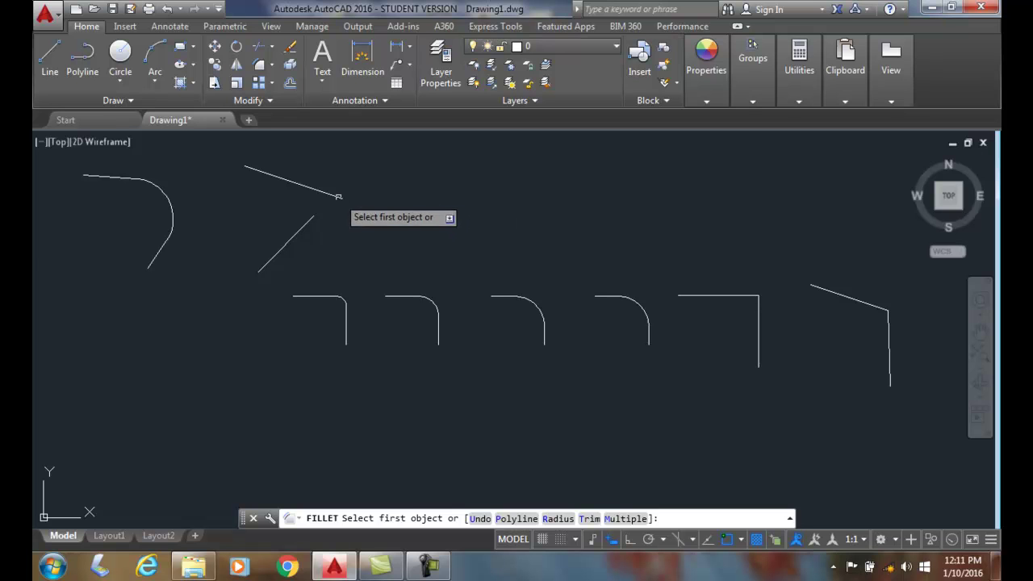
click(313, 190)
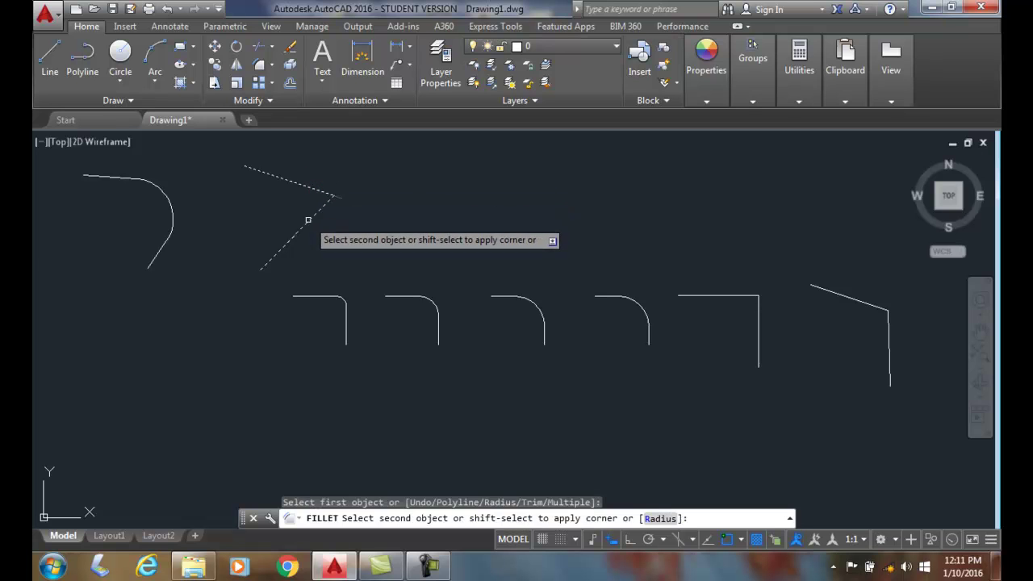
click(306, 223)
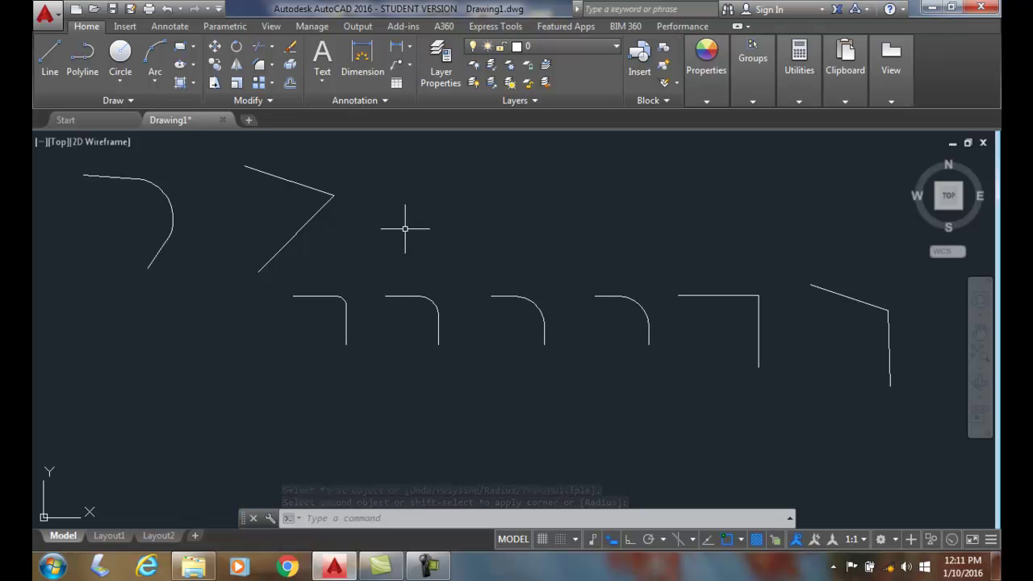
Draw a third separated pair to the right of the sharp corner: a down-sloping line and a shorter line slanting down-left beneath it.
click(48, 53)
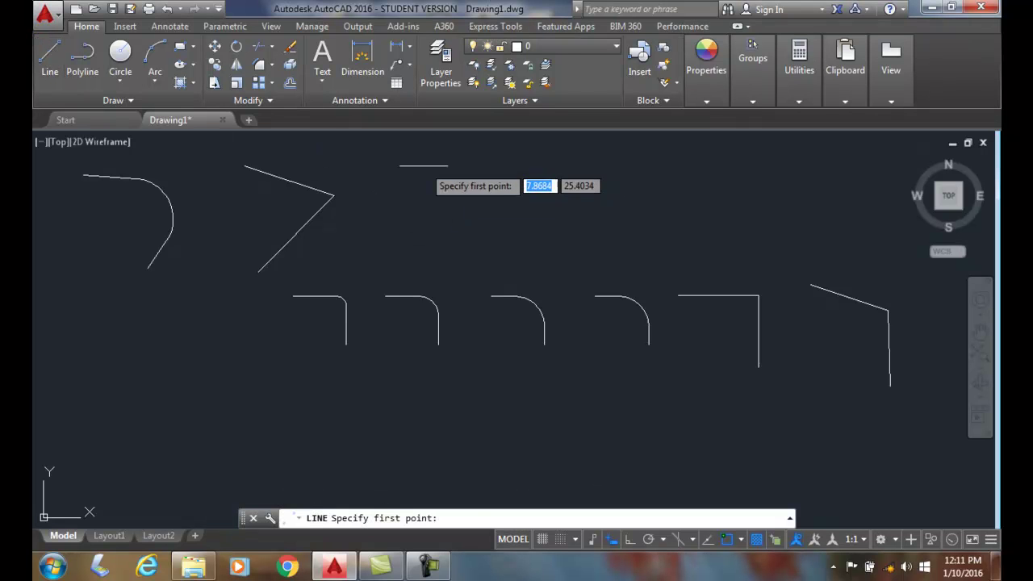
click(399, 157)
click(503, 188)
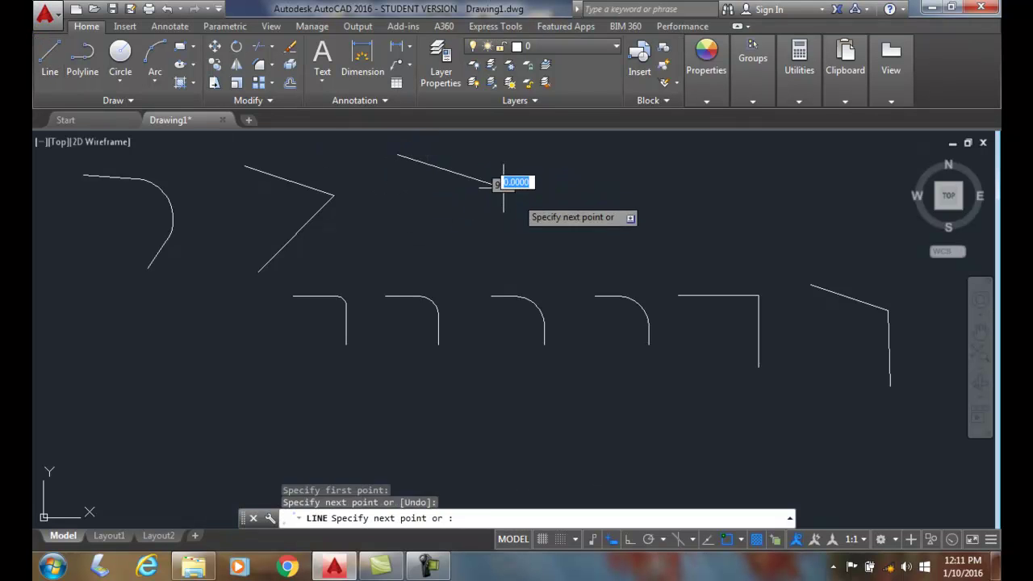
key(Return)
key(Return)
click(474, 203)
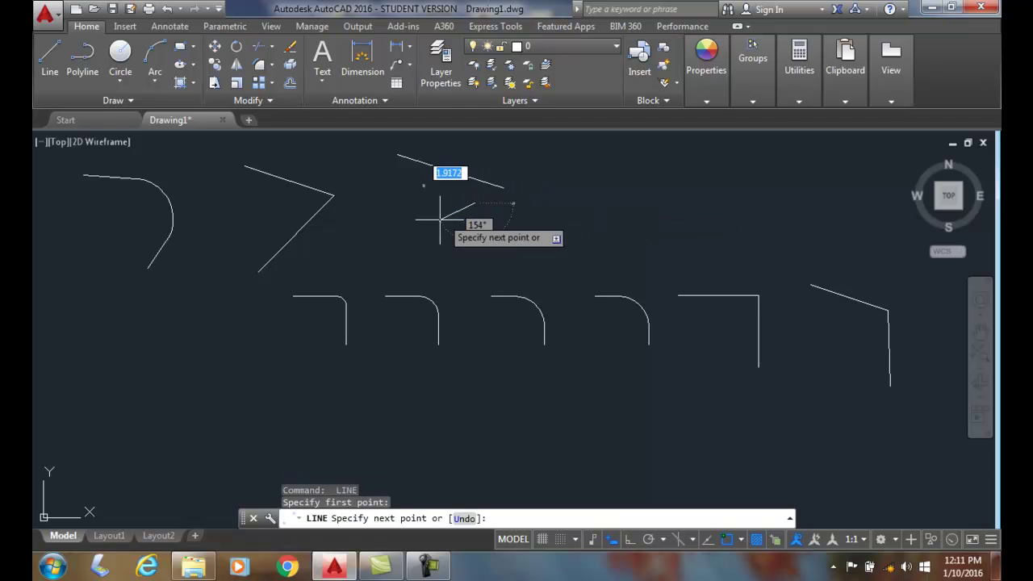
click(433, 242)
key(Return)
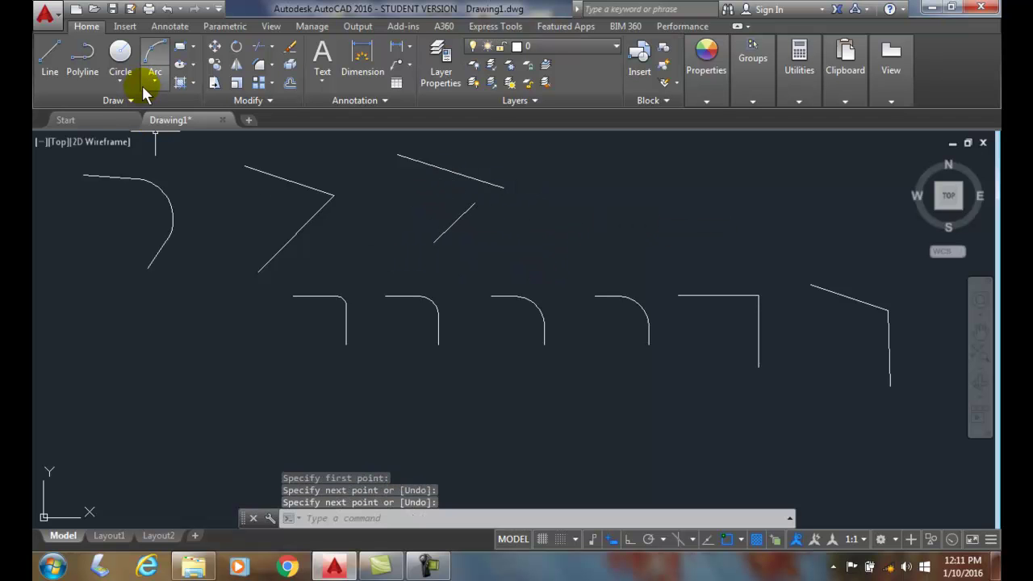
Fillet the third upper pair of lines, reusing the current fillet radius.
click(258, 65)
click(449, 172)
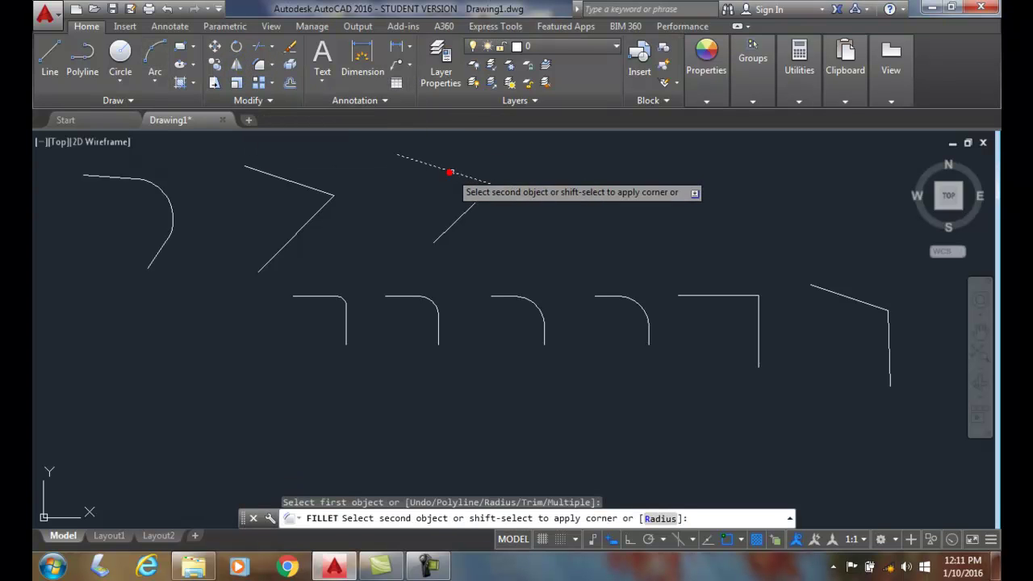
click(466, 210)
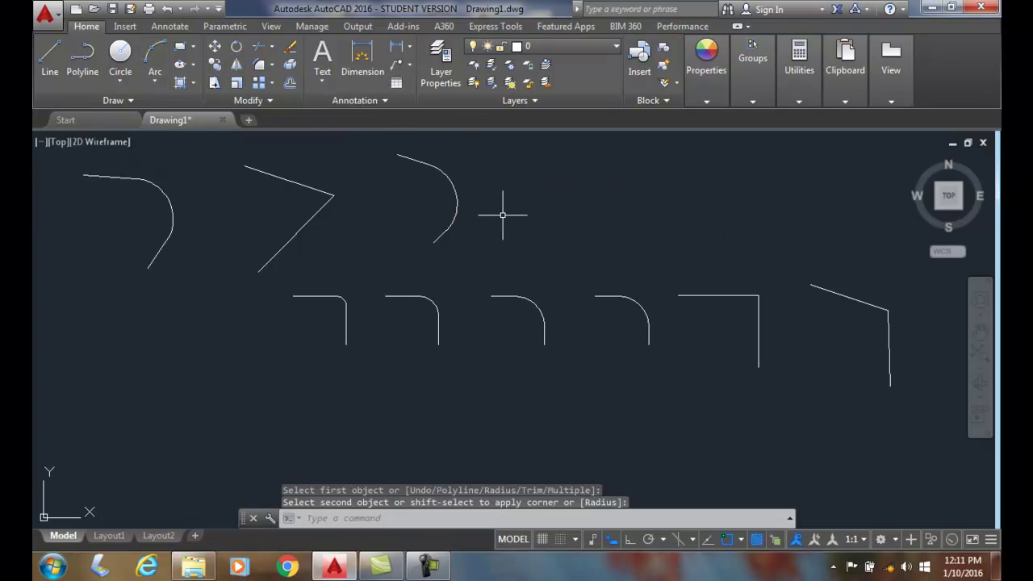